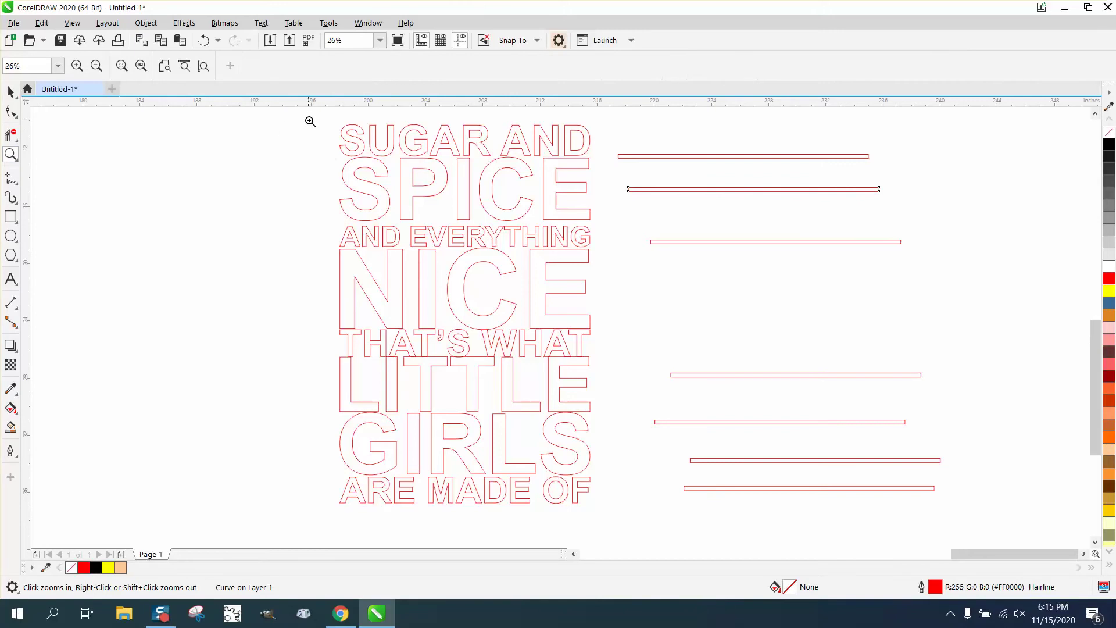
Step: Deselect the thin bar and set the nudge distance to .01 inches
left_click_drag(309, 117, 705, 528)
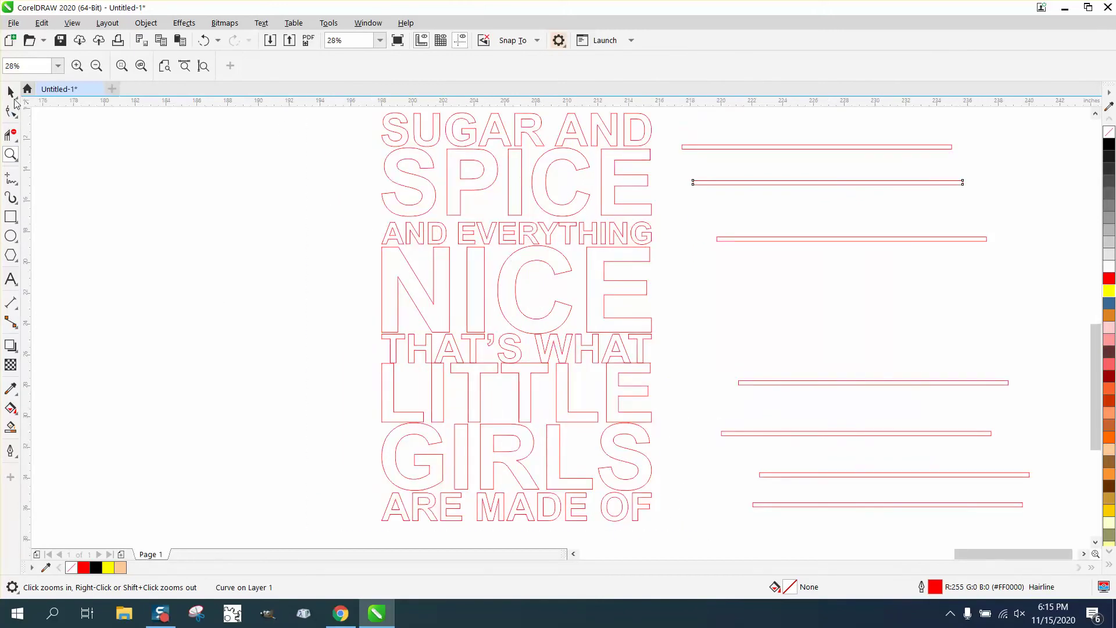
left_click(13, 97)
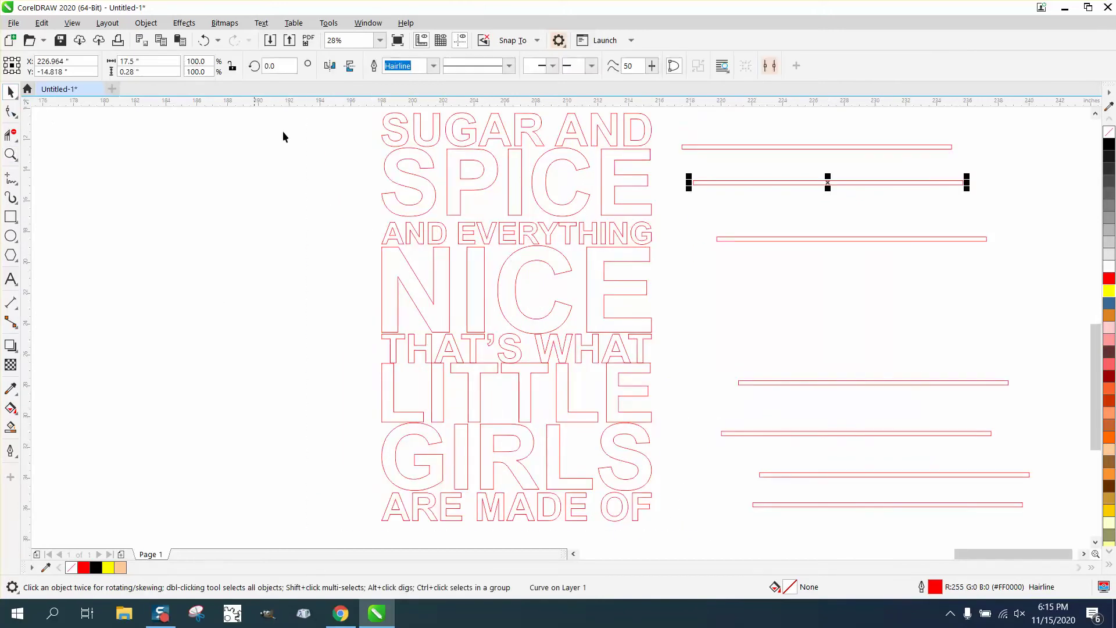
left_click(319, 176)
double_click(447, 66)
type(".01")
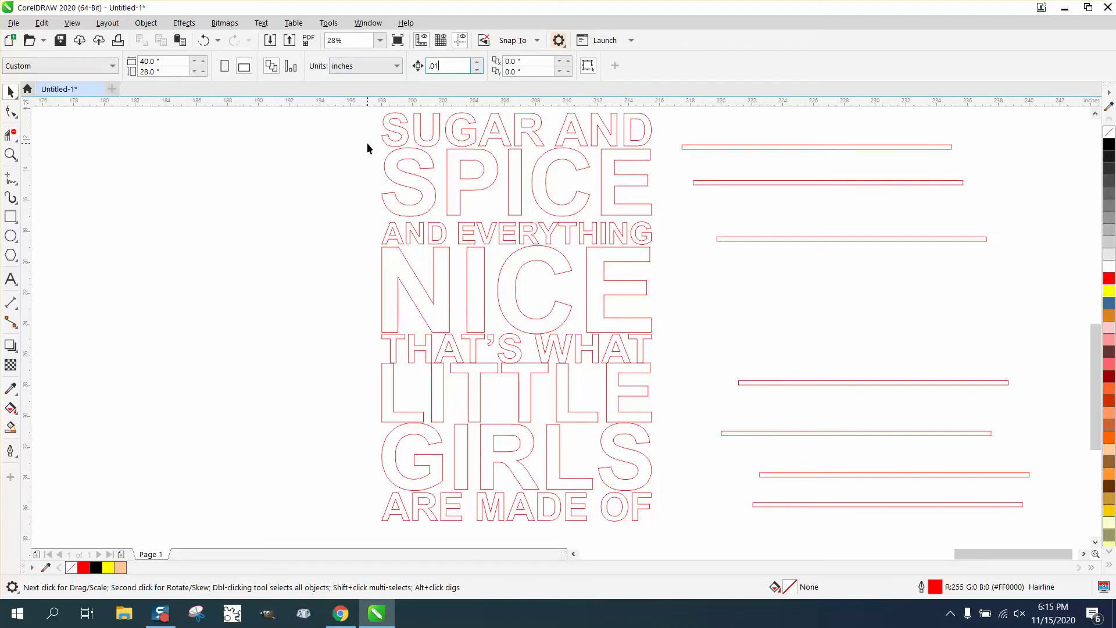
Step: Nudge the word SPICE up about 0.13 inches so it meets the SUGAR AND line above
left_click_drag(367, 146, 673, 227)
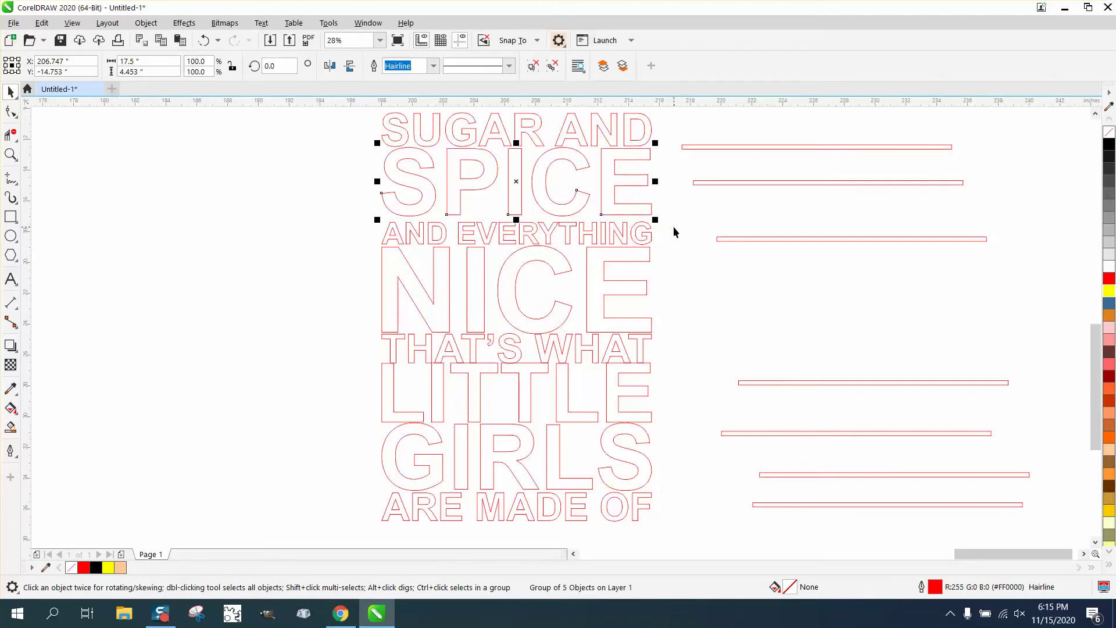
key("Up")
key("Up")
key("Up")
key("Up")
key("Up")
key("Up")
key("Up")
key("Up")
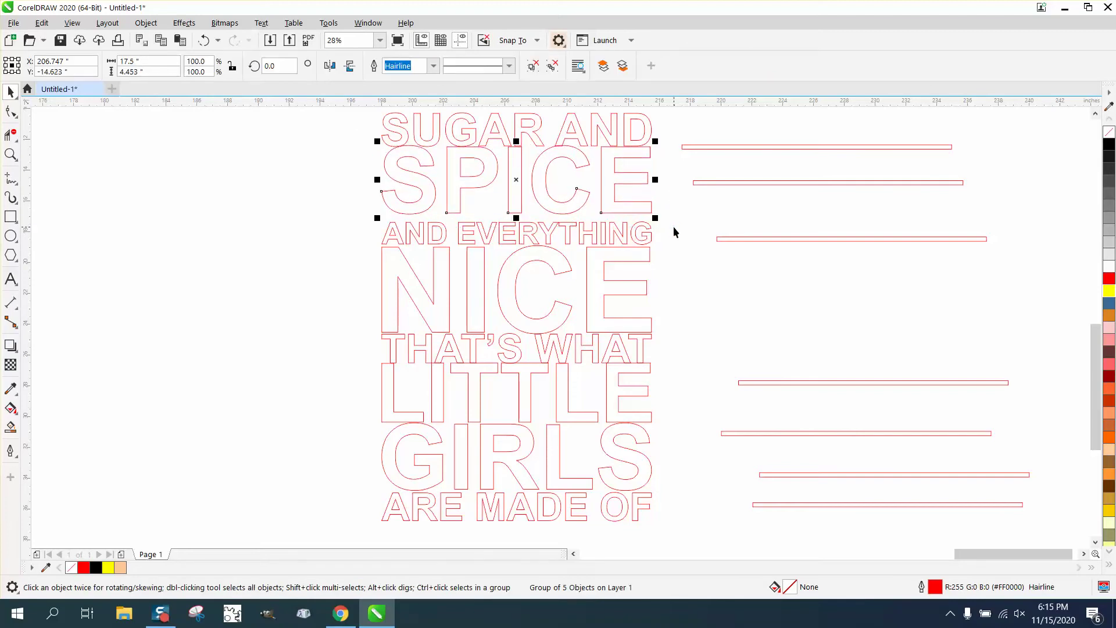
Step: Nudge the AND EVERYTHING line up until it meets the bottom of SPICE
left_click_drag(361, 218, 663, 261)
key("Up")
key("Up")
key("Up")
key("Up")
key("Up")
key("Up")
key("Up")
key("Up")
key("Up")
key("Up")
key("Up")
key("Up")
key("Up")
key("Up")
key("Up")
key("Up")
key("Up")
key("Up")
key("Up")
key("Up")
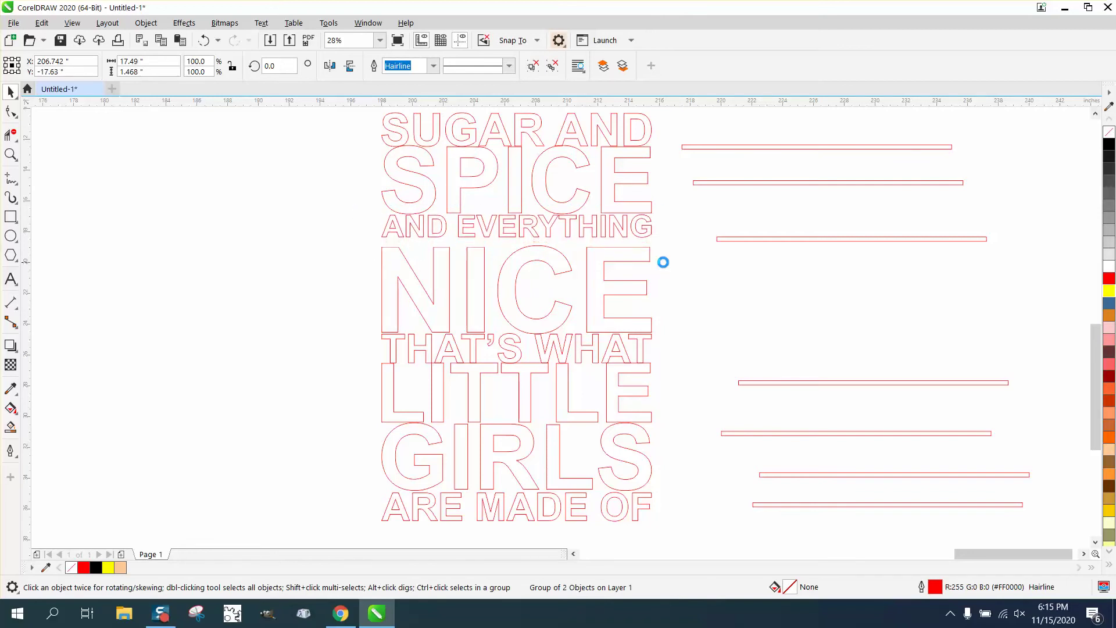
Step: Nudge the word NICE up to Y -20.995 inches so it meets the AND EVERYTHING line
left_click_drag(351, 237, 664, 349)
key("Up")
key("Up")
key("Up")
key("Up")
key("Up")
key("Up")
key("Up")
key("Up")
key("Up")
key("Up")
key("Up")
key("Up")
key("Up")
key("Up")
key("Up")
key("Up")
key("Up")
key("Up")
key("Up")
key("Up")
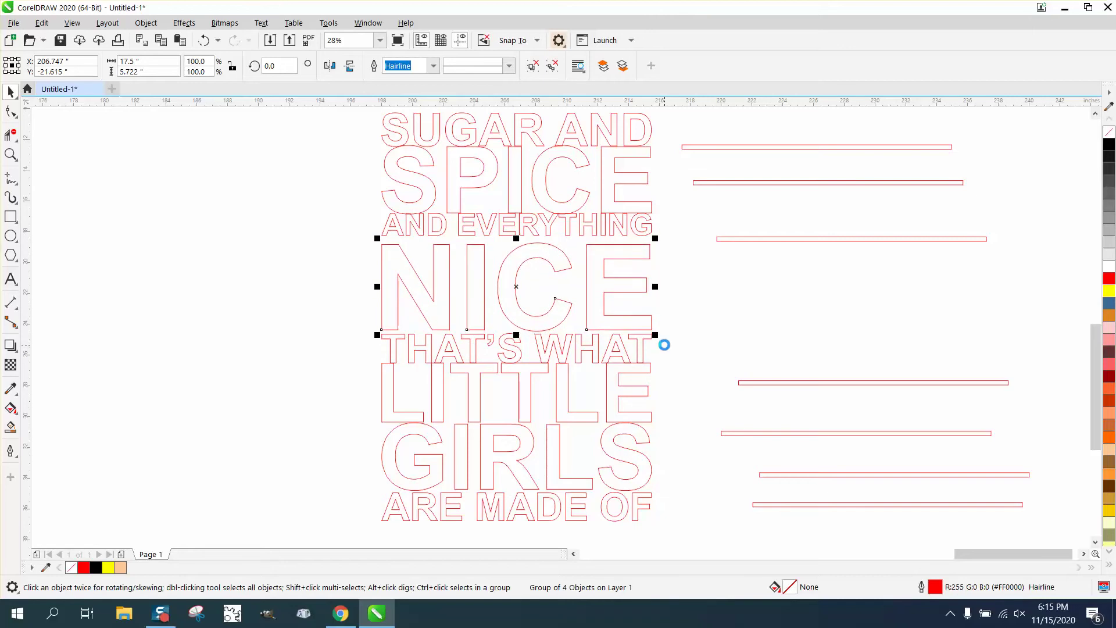
key("Up")
key("Up")
key("Up")
key("Up")
key("Up")
key("Up")
key("Up")
key("Up")
key("Up")
key("Up")
key("Up")
key("Up")
key("Up")
key("Up")
key("Up")
key("Up")
key("Up")
key("Up")
key("Up")
key("Up")
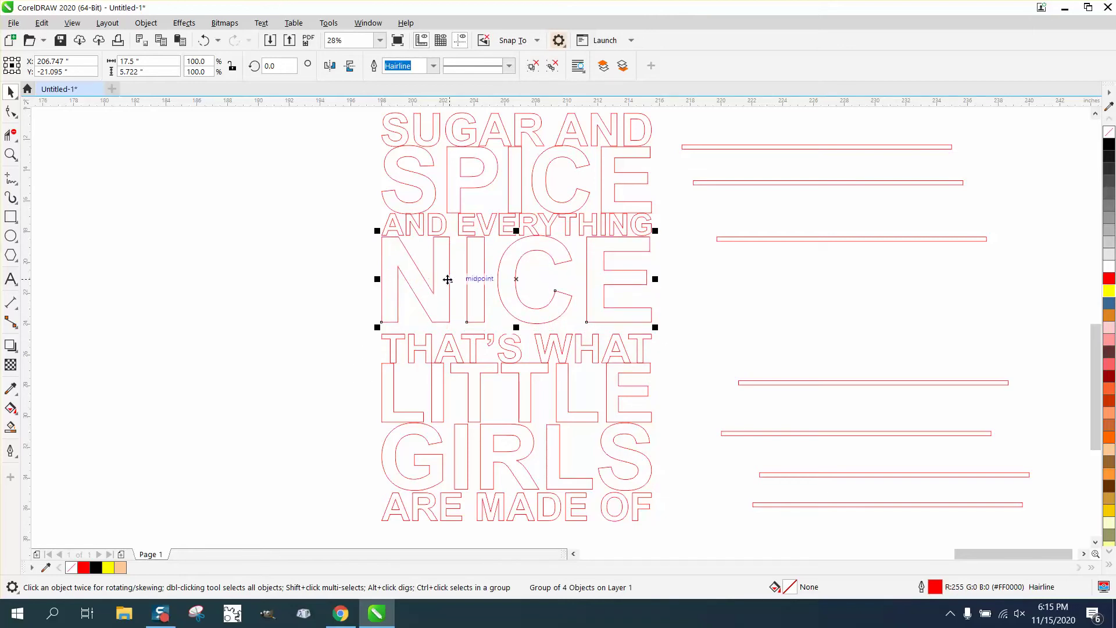
key("Up")
key("Up")
key("Up")
key("Up")
key("Up")
key("Up")
key("Up")
key("Up")
key("Up")
key("Up")
key("Up")
key("Up")
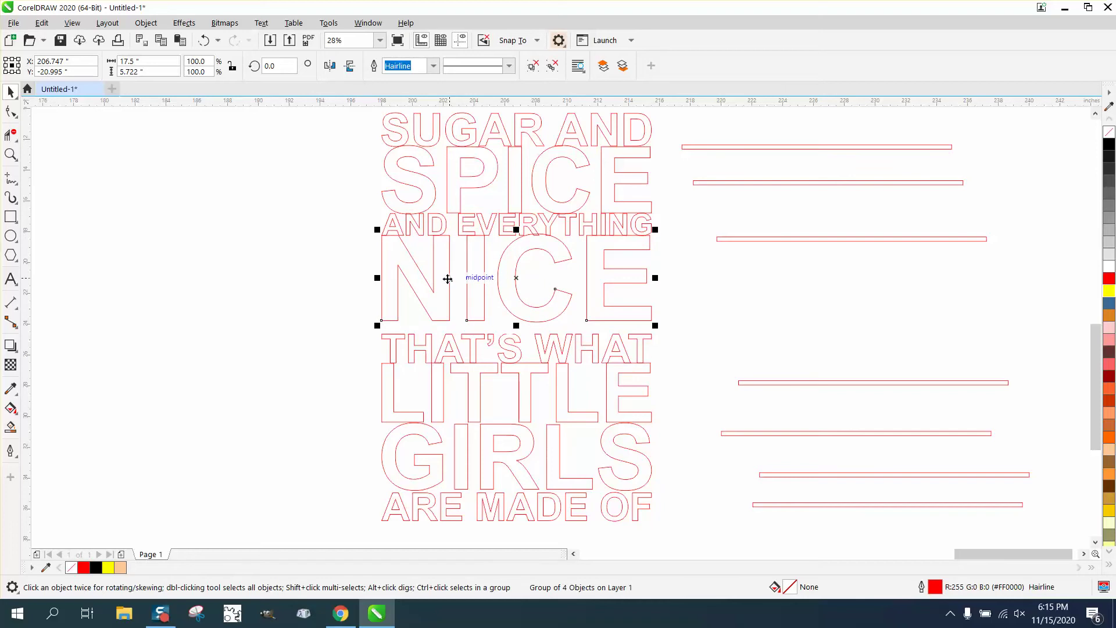
Step: Nudge the THAT'S WHAT line up to Y -24.708 inches so it meets the bottom of NICE
left_click_drag(356, 326, 672, 366)
key("Up")
key("Up")
key("Up")
key("Up")
key("Up")
key("Up")
key("Up")
key("Up")
key("Up")
key("Up")
key("Up")
key("Up")
key("Up")
key("Up")
key("Up")
key("Up")
key("Up")
key("Up")
key("Up")
key("Up")
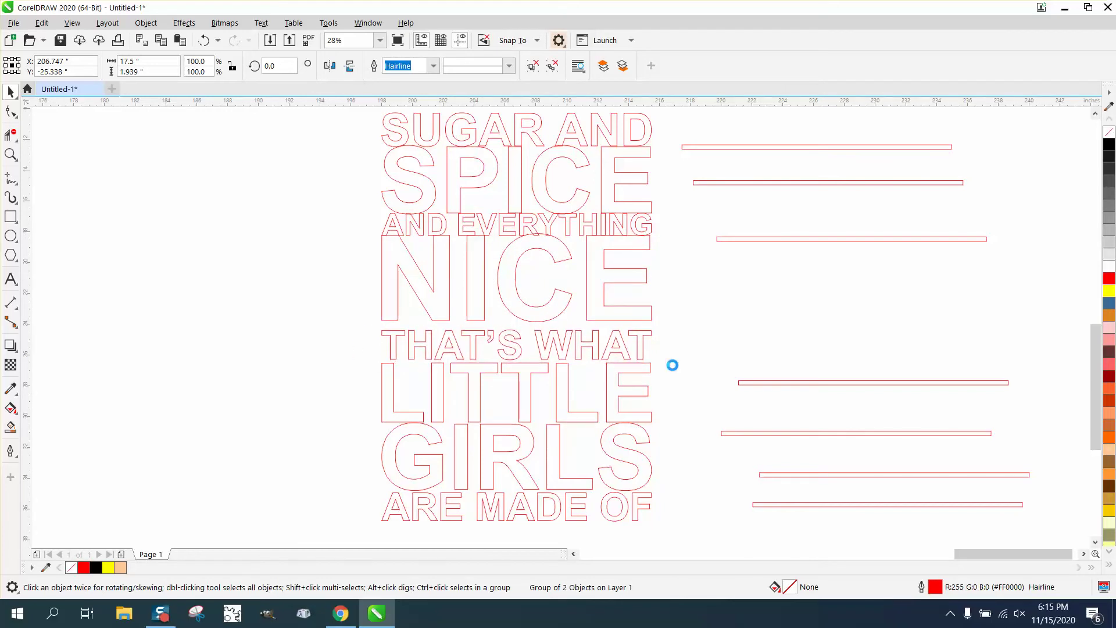
key("Up")
key("Up")
key("Up")
key("Up")
key("Up")
key("Up")
key("Up")
key("Up")
key("Up")
key("Up")
key("Up")
key("Up")
key("Up")
key("Up")
key("Up")
key("Up")
key("Up")
key("Up")
key("Up")
key("Up")
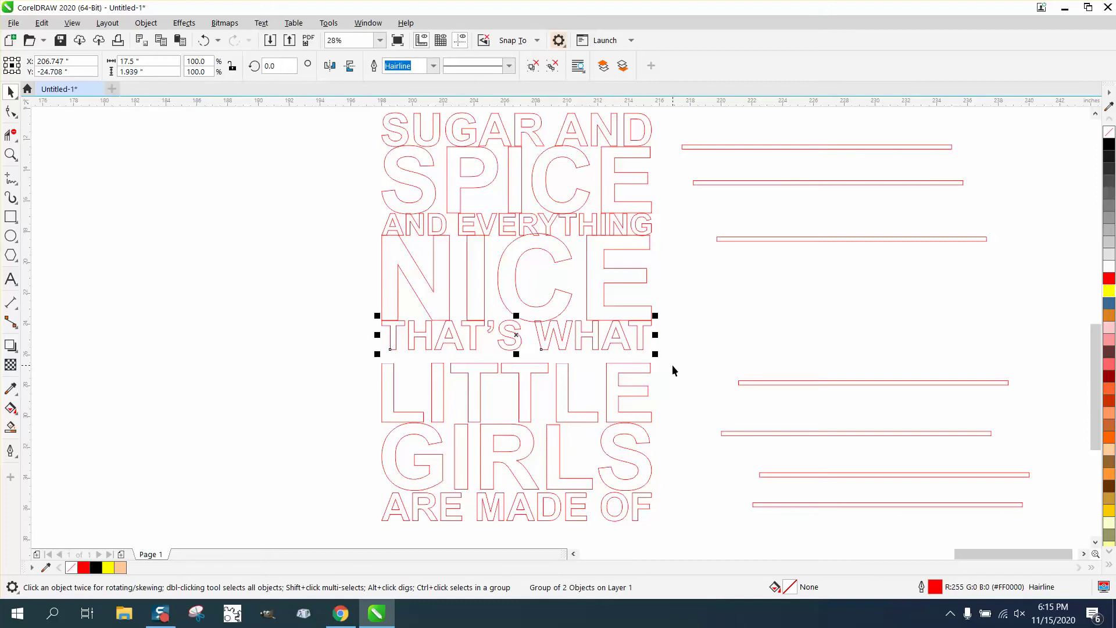
Step: Nudge the word LITTLE up to Y -27.535 inches so it meets the bottom of THAT'S WHAT
left_click_drag(343, 354, 692, 425)
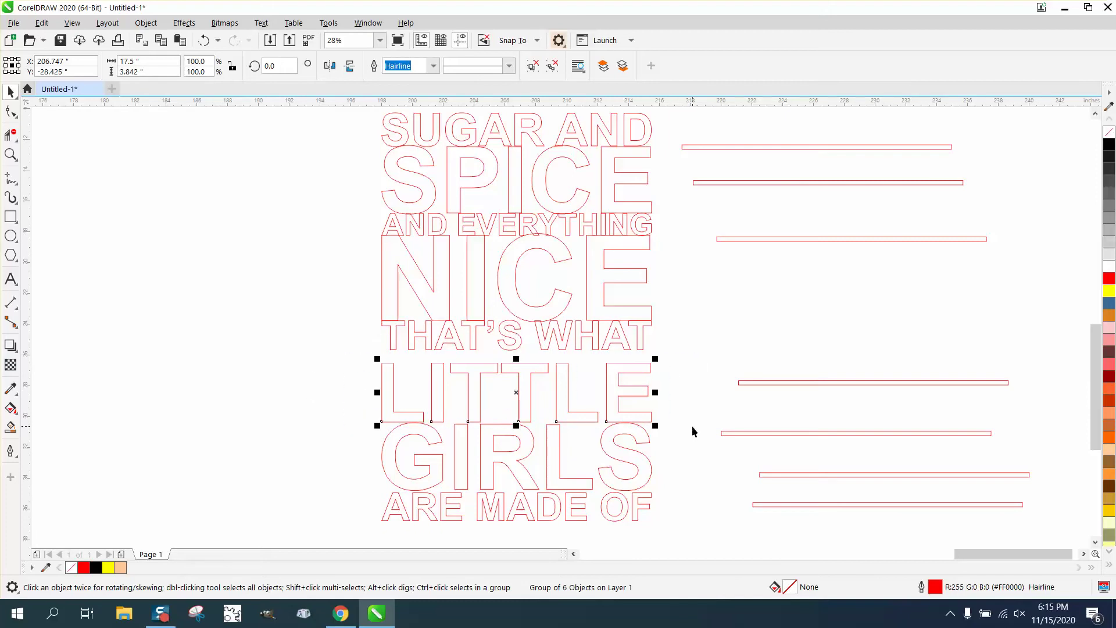
key("Up")
key("Up")
key("Up")
key("Up")
key("Up")
key("Up")
key("Up")
key("Up")
key("Up")
key("Up")
key("Up")
key("Up")
key("Up")
key("Up")
key("Up")
key("Up")
key("Up")
key("Up")
key("Up")
key("Up")
key("Up")
key("Up")
key("Up")
key("Up")
key("Up")
key("Up")
key("Up")
key("Up")
key("Up")
key("Up")
key("Up")
key("Up")
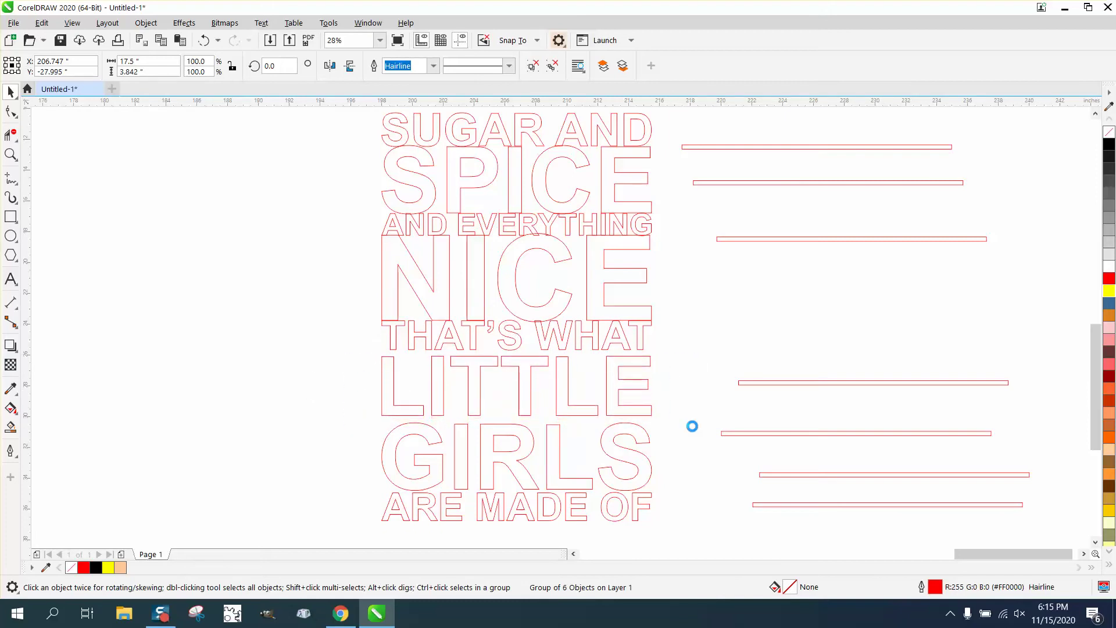
key("Up")
key("Up")
key("Up")
key("Up")
key("Up")
key("Up")
key("Up")
key("Up")
key("Up")
key("Up")
key("Up")
key("Up")
key("Up")
key("Up")
key("Up")
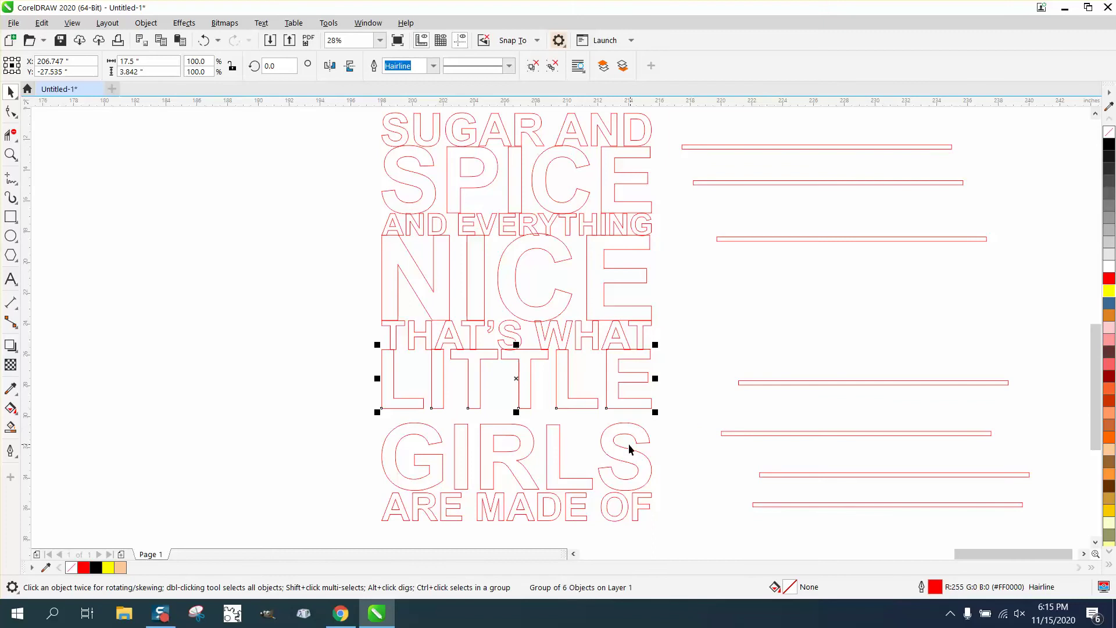
Step: Nudge the word GIRLS up until it meets the bottom of LITTLE
left_click_drag(356, 410, 684, 497)
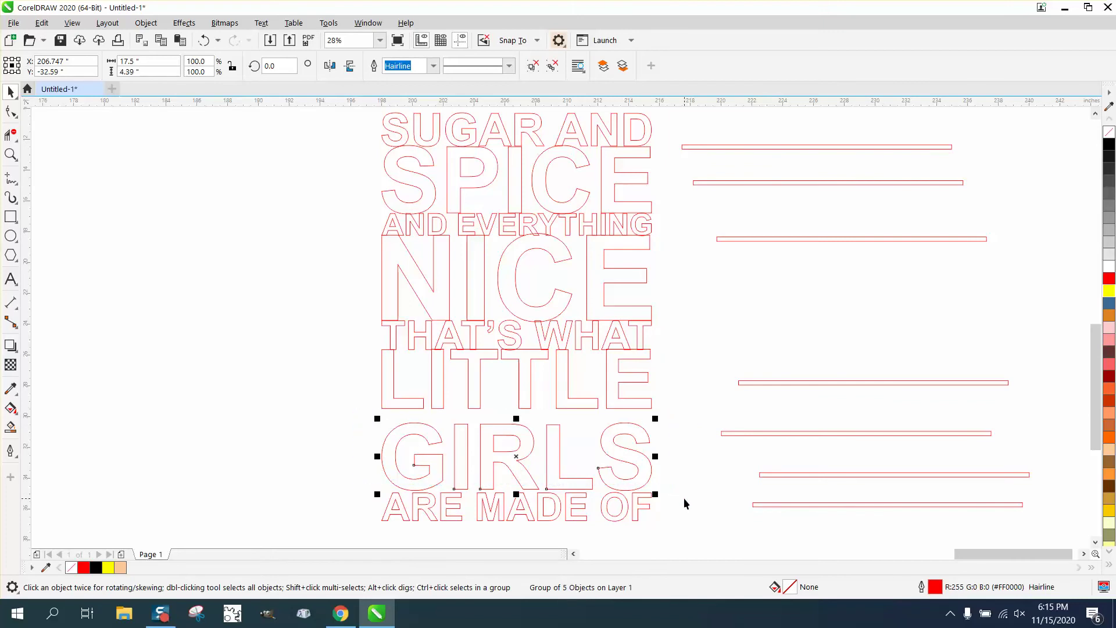
key("Up")
key("Up")
key("Up")
key("Up")
key("Up")
key("Up")
key("Up")
key("Up")
key("Up")
key("Up")
key("Up")
key("Up")
key("Up")
key("Up")
key("Up")
key("Up")
key("Up")
key("Up")
key("Up")
key("Up")
key("Up")
key("Up")
key("Up")
key("Up")
key("Up")
key("Up")
key("Up")
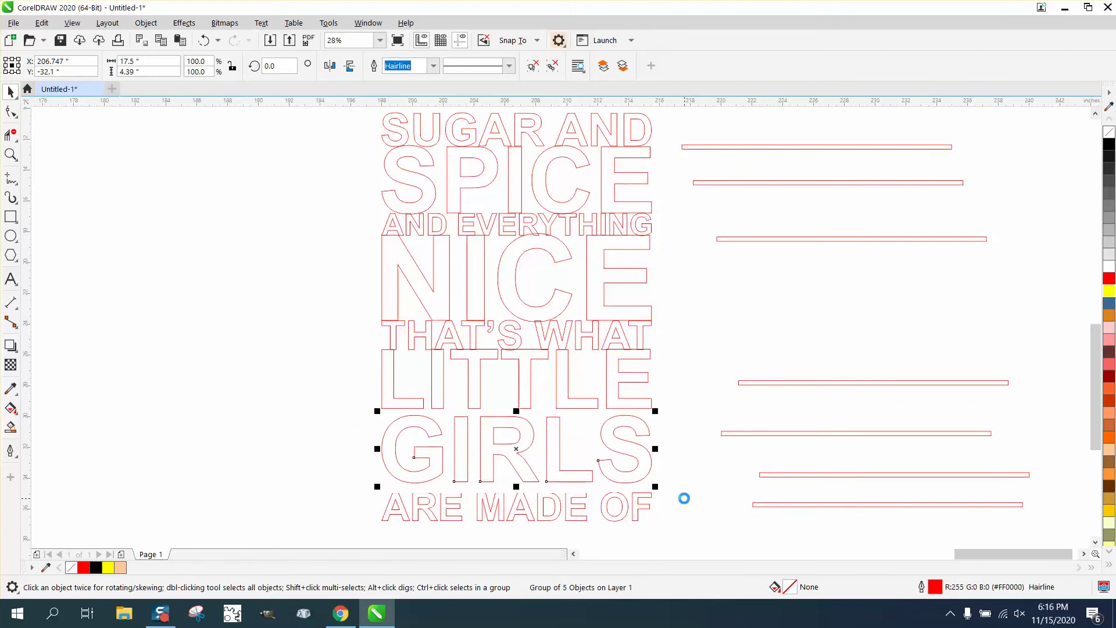
key("Up")
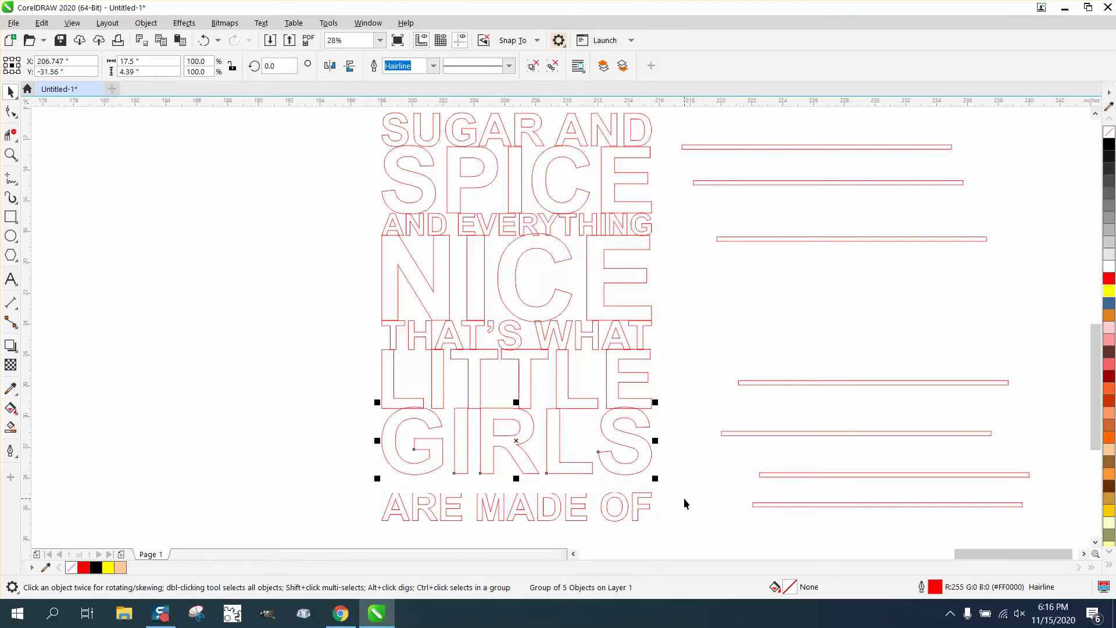
key("Up")
Step: Nudge the ARE MADE OF line up to Y -34.388 inches so it meets the bottom of GIRLS
left_click_drag(355, 490, 704, 543)
key("Up")
key("Up")
key("Up")
key("Up")
key("Up")
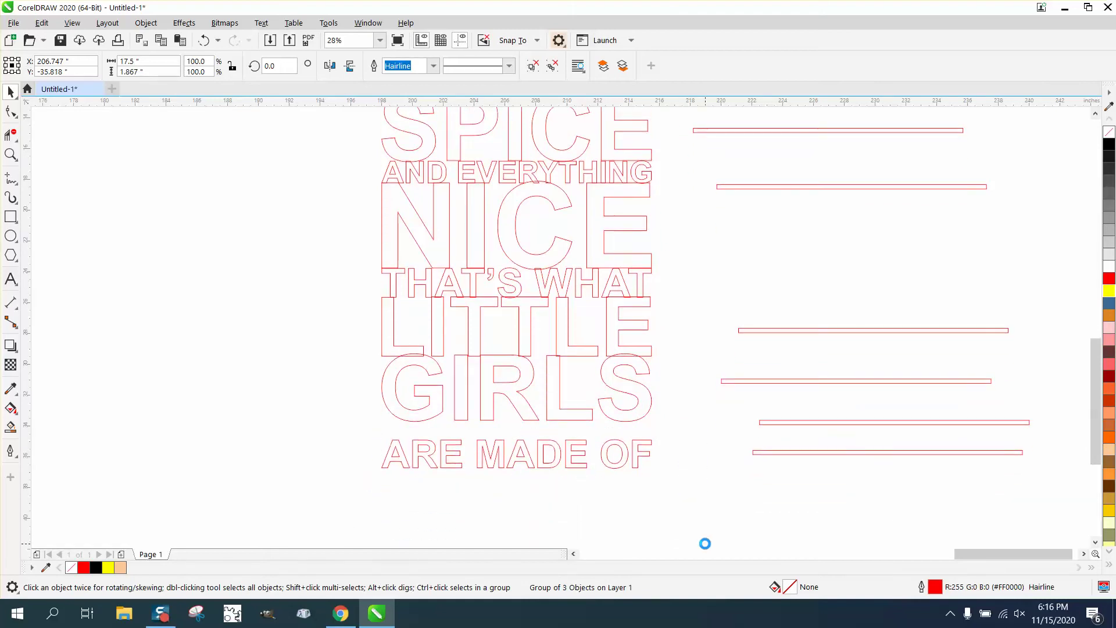
key("Up")
key("Up")
key("Up")
key("Up")
key("Up")
key("Up")
key("Up")
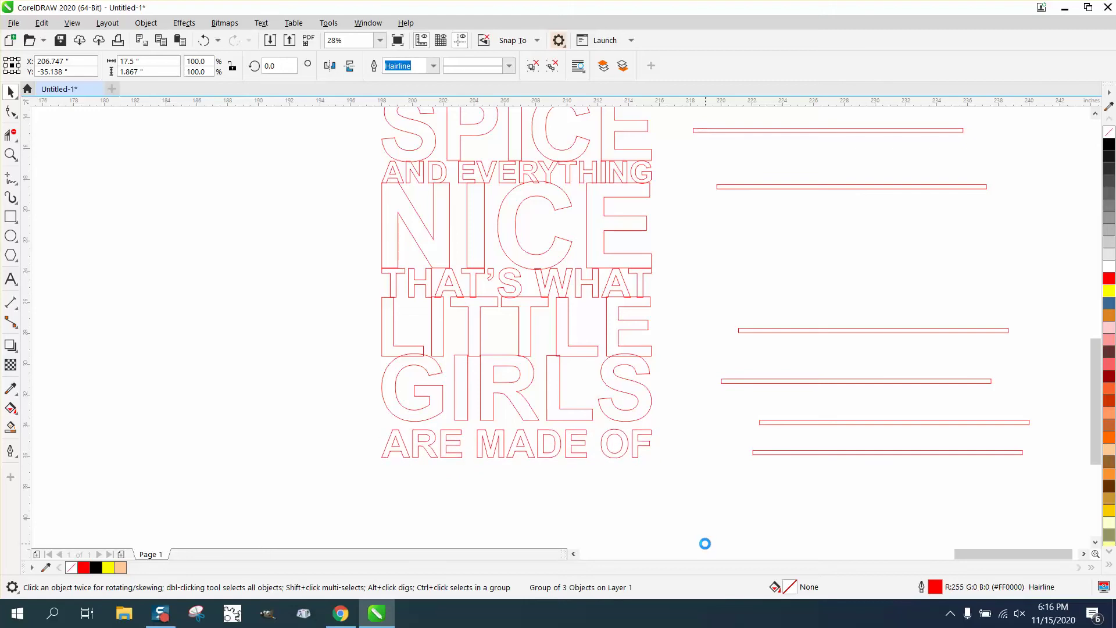
key("Up")
key("Up")
key("Up")
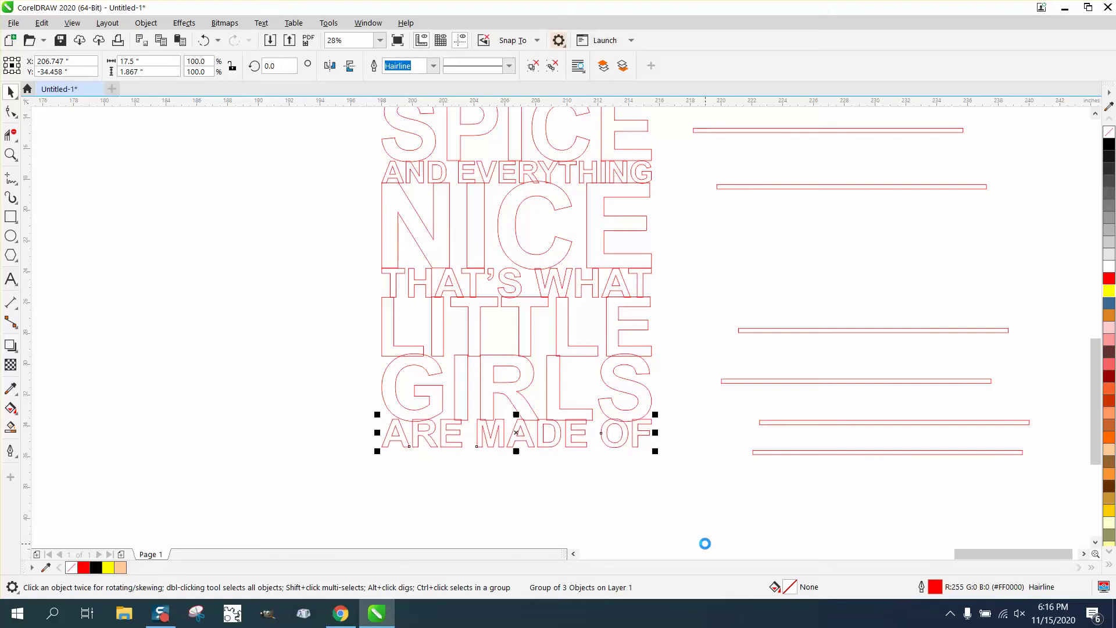
scroll(645, 549, "down", 2)
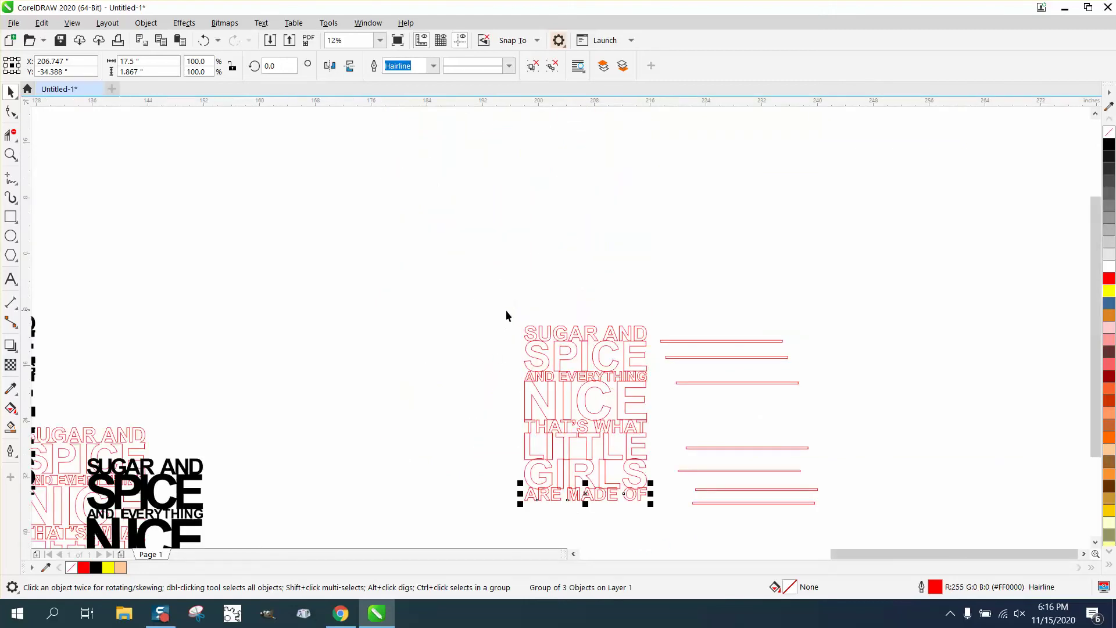
left_click_drag(506, 314, 669, 519)
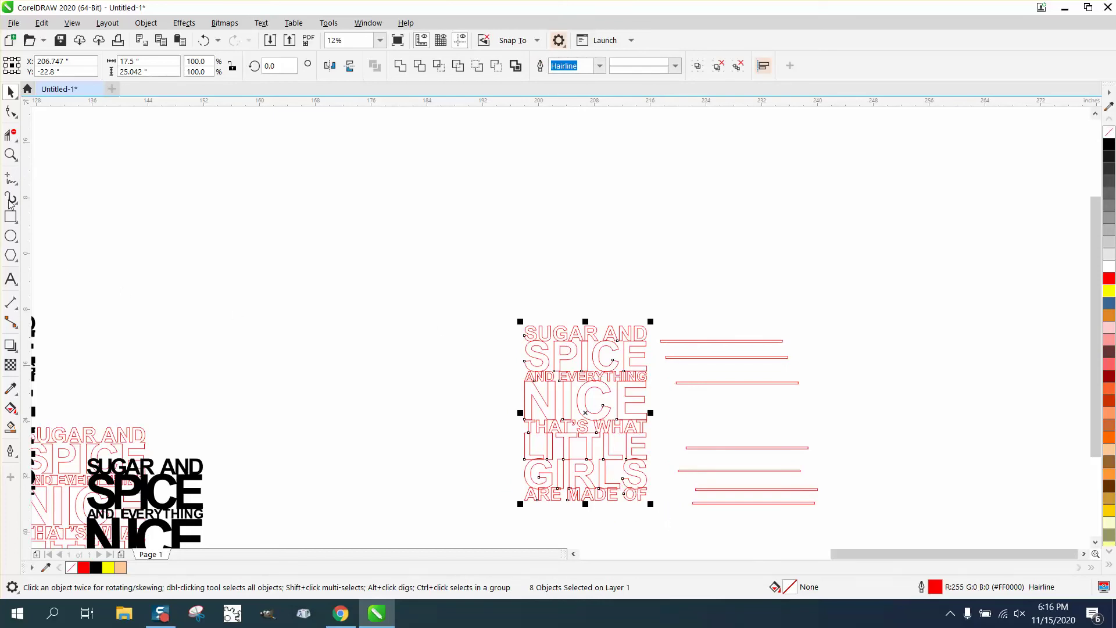
left_click(12, 155)
left_click(751, 347)
left_click(748, 340)
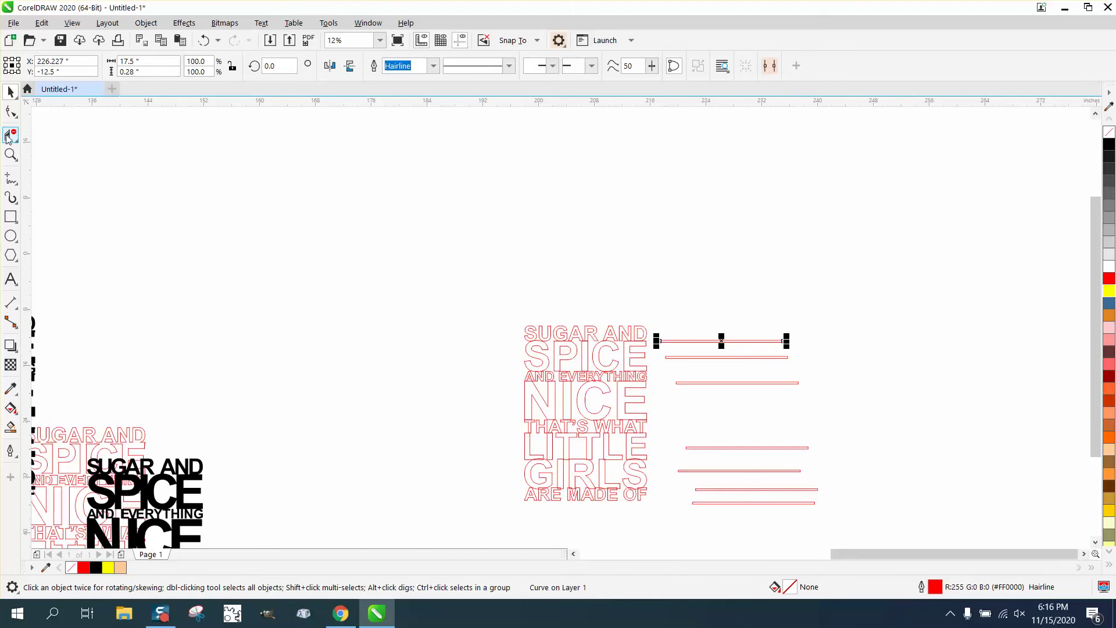
Step: Lower the SUGAR AND line slightly to Y -11.424 inches so it sits flush on the top of SPICE
left_click(10, 154)
left_click_drag(594, 371, 844, 540)
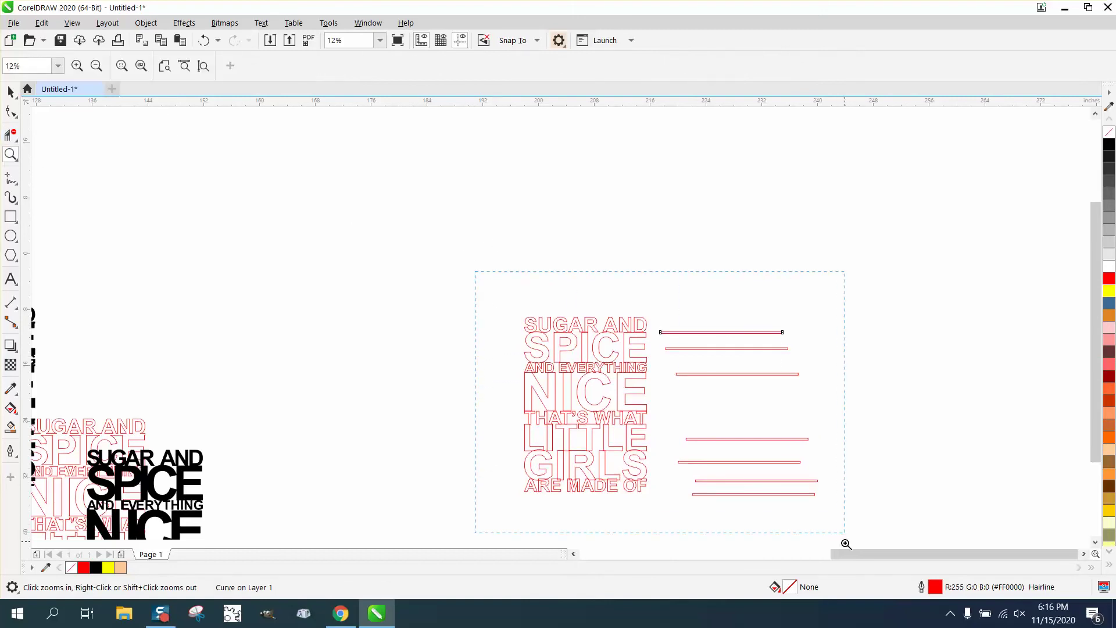
left_click(10, 92)
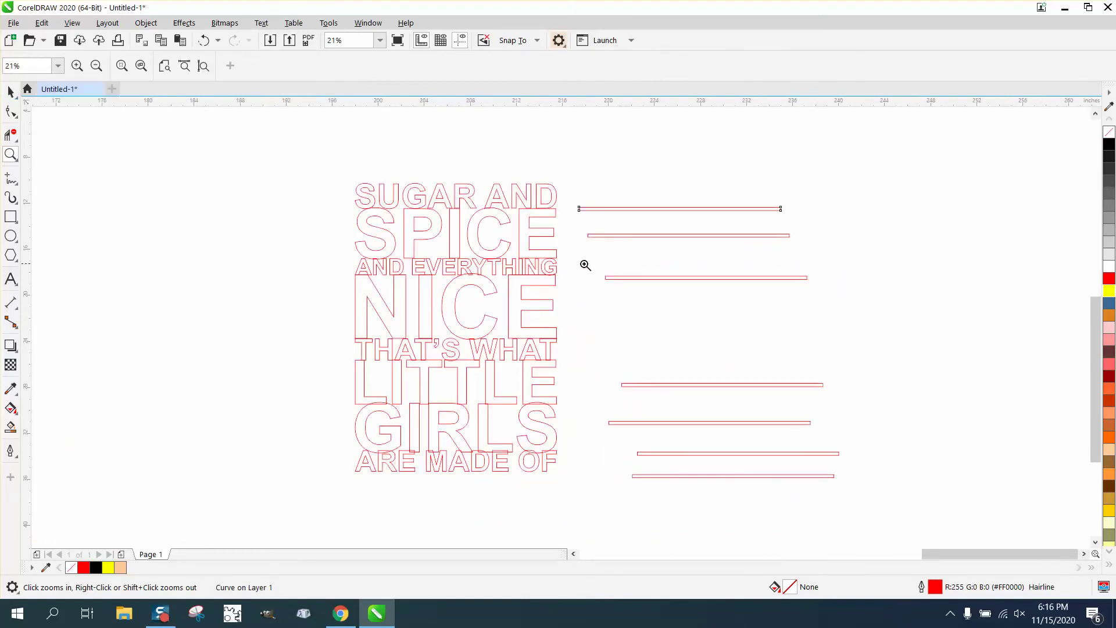
left_click_drag(326, 194, 619, 248)
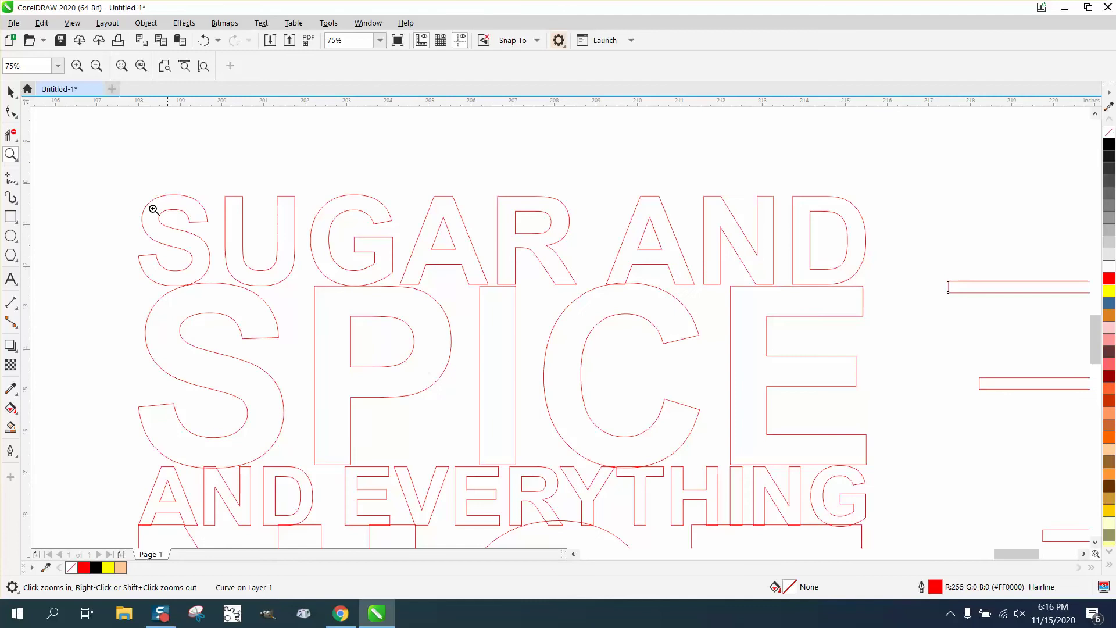
left_click(11, 96)
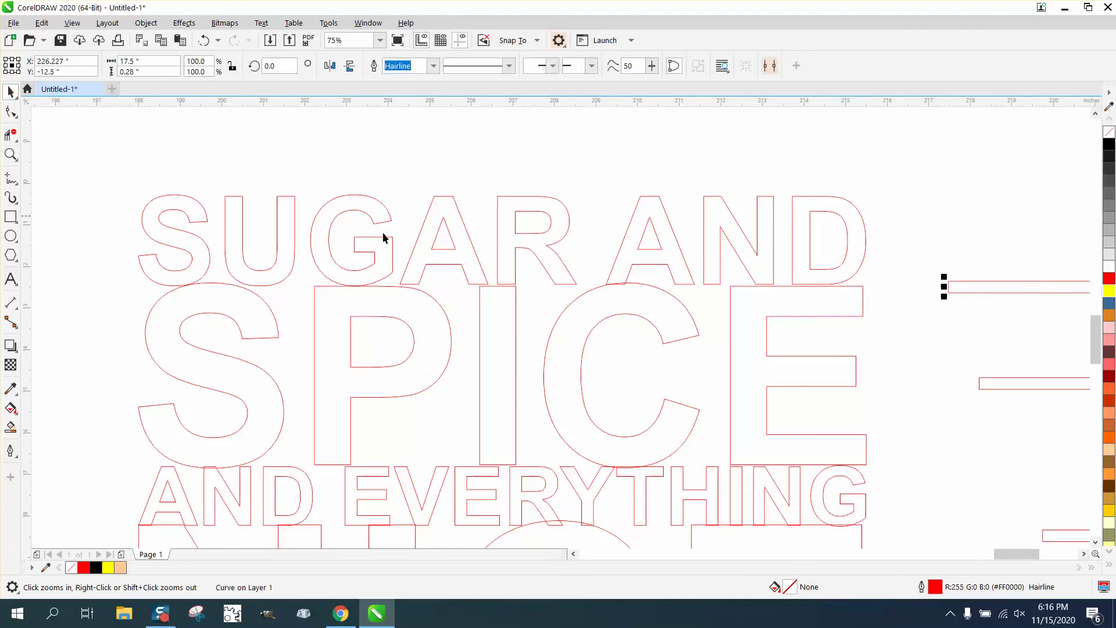
left_click(572, 281)
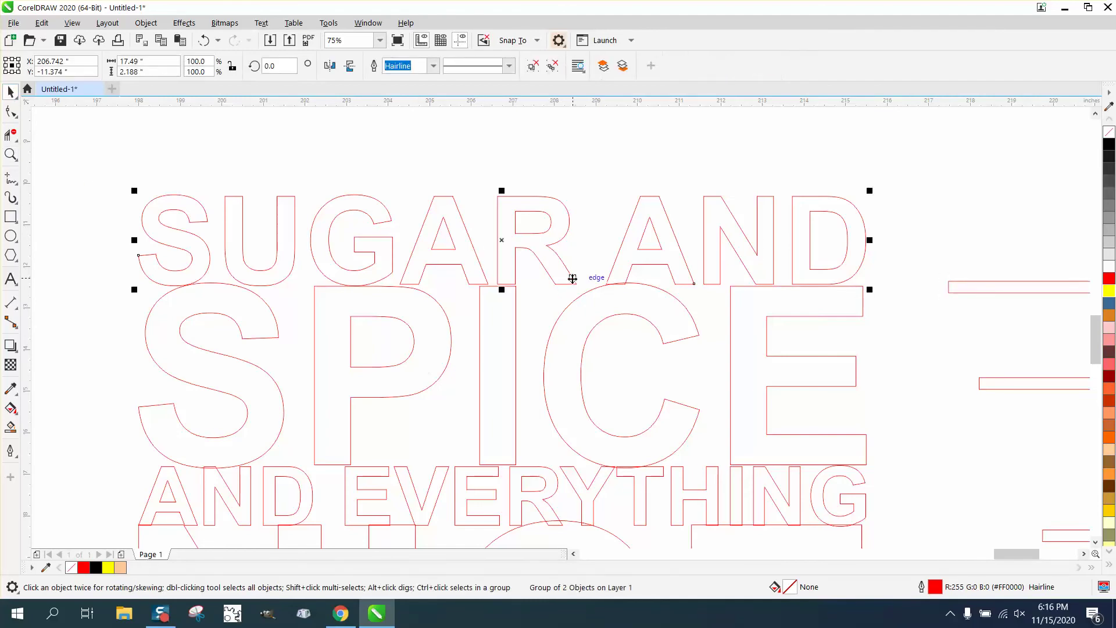
left_click_drag(572, 278, 572, 280)
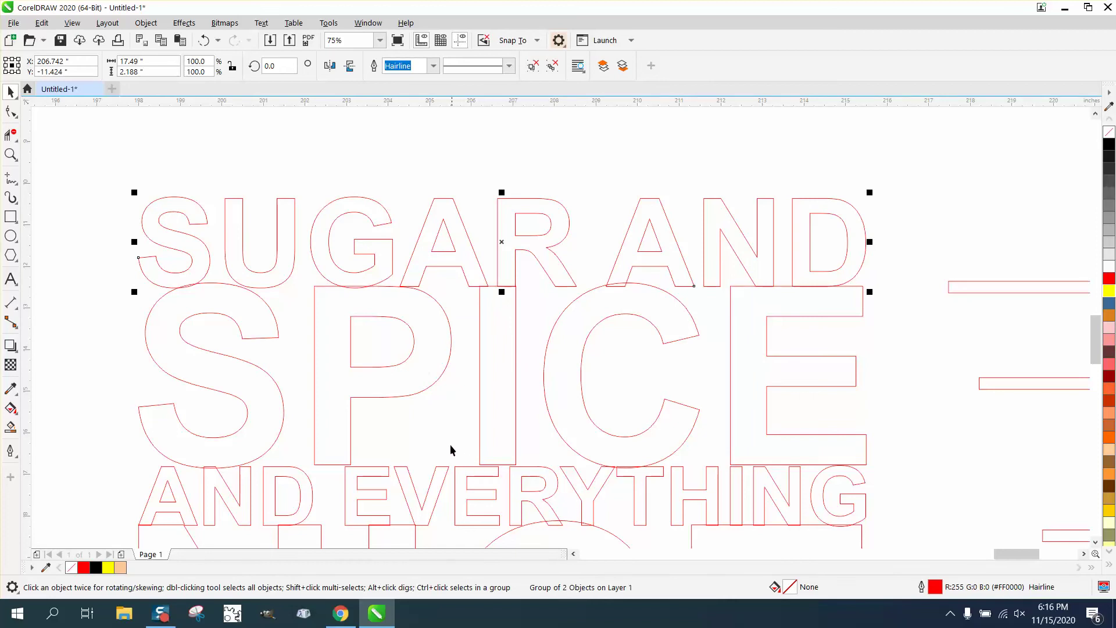
Step: Deselect everything and set the document's nudge distance to 0.24 inches
scroll(450, 449, "down", 4)
left_click(414, 294)
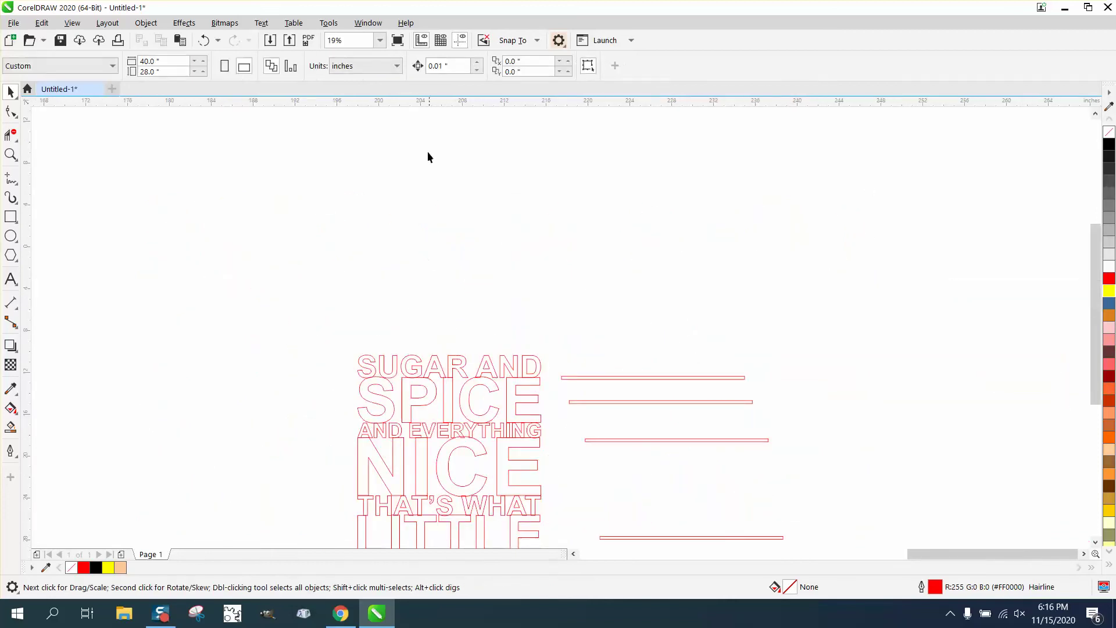
left_click(452, 64)
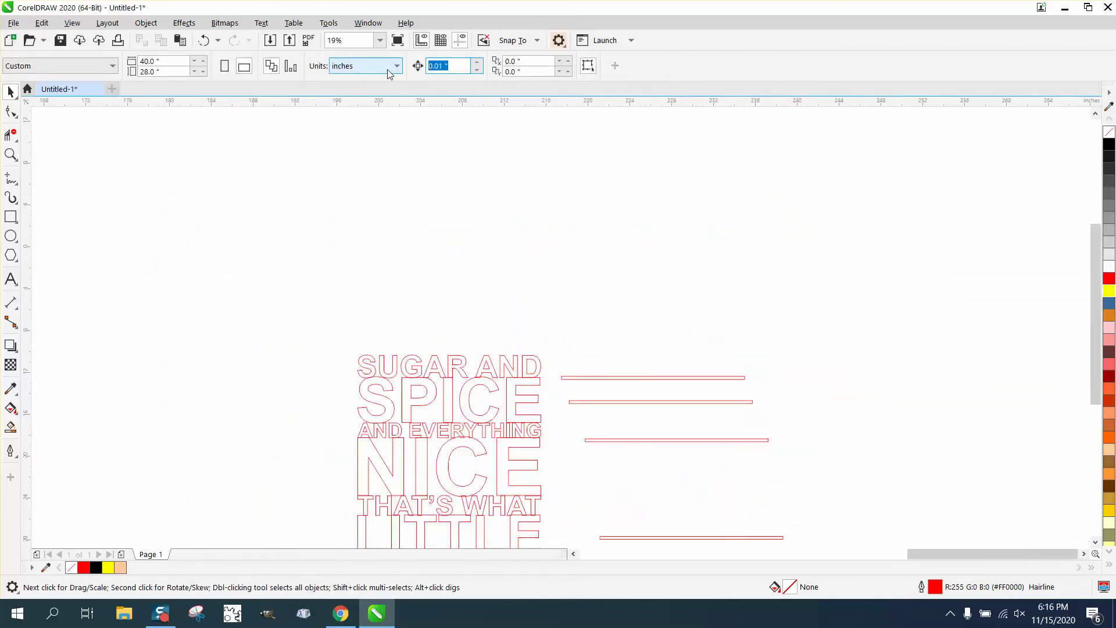
type(".24")
key("Return")
Step: Move NICE and the four lines below it down by one 0.24-inch nudge, opening a gap under AND EVERYTHING
key("z")
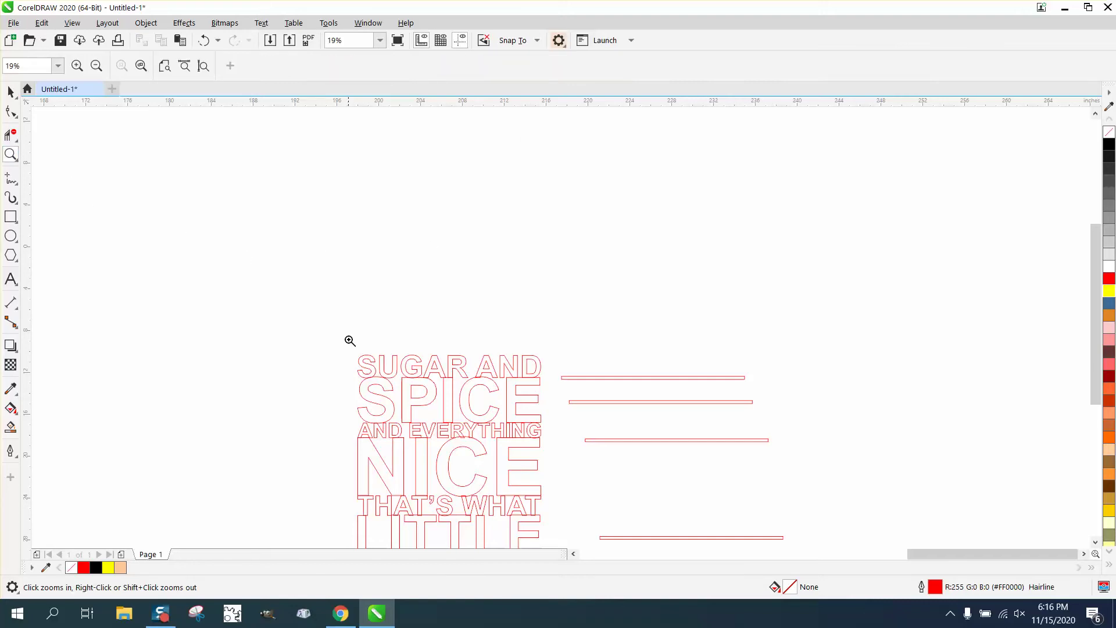
left_click_drag(342, 337, 613, 462)
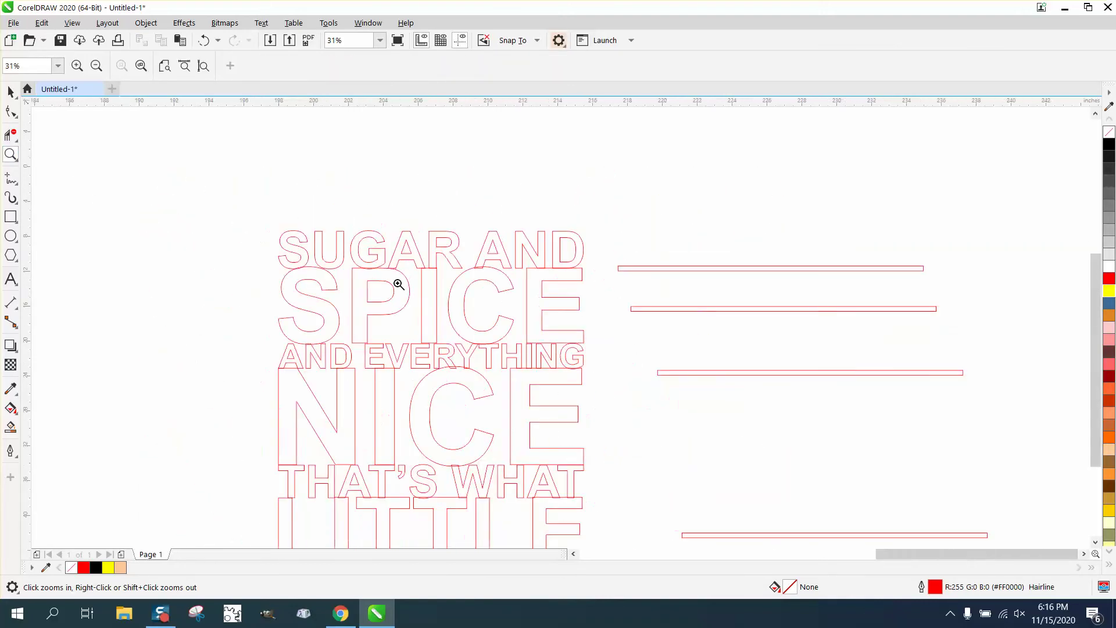
right_click(399, 281)
left_click_drag(319, 247, 578, 490)
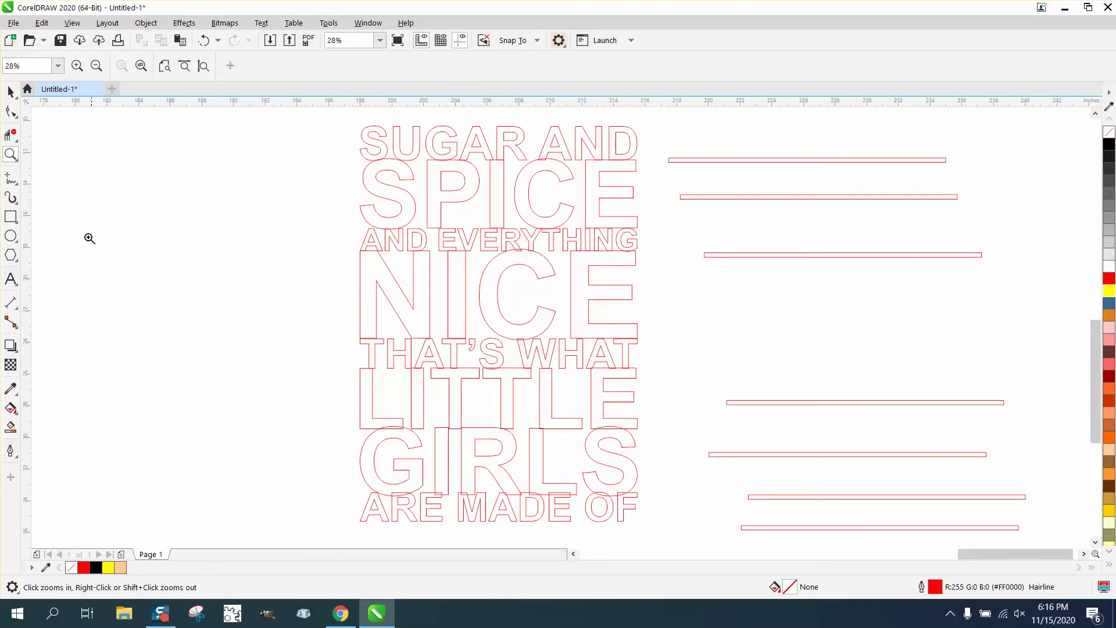
left_click(11, 93)
scroll(323, 288, "down", 2)
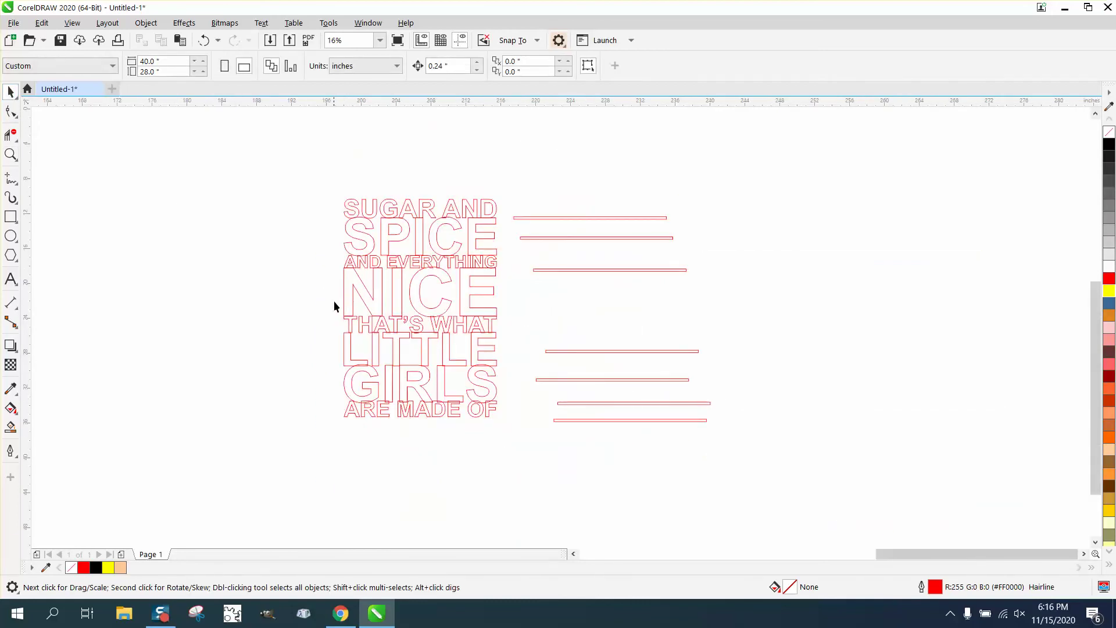
left_click_drag(336, 263, 516, 431)
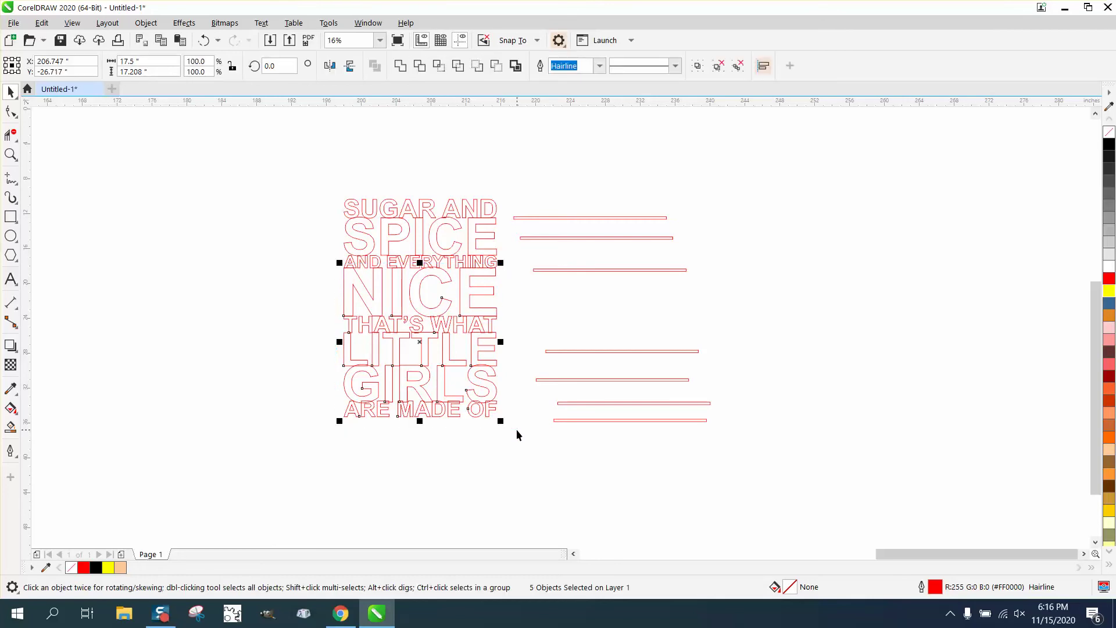
key("Down")
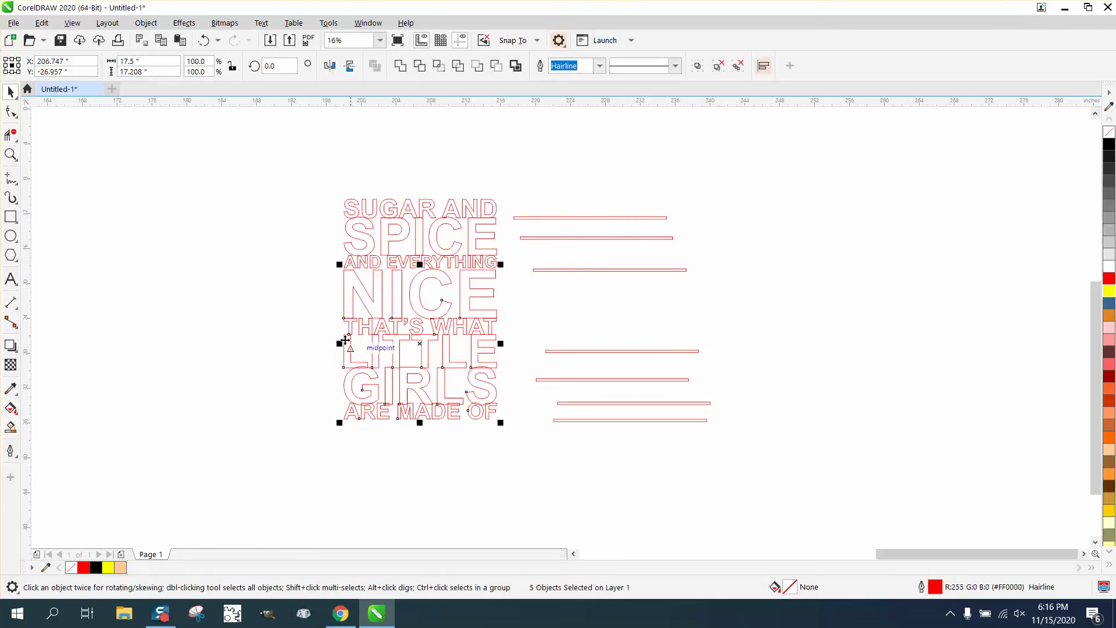
Step: Nudge THAT'S WHAT and everything below it down 0.24 inches, and LITTLE with the lines below it a further 0.24 inches
left_click_drag(326, 310, 513, 443)
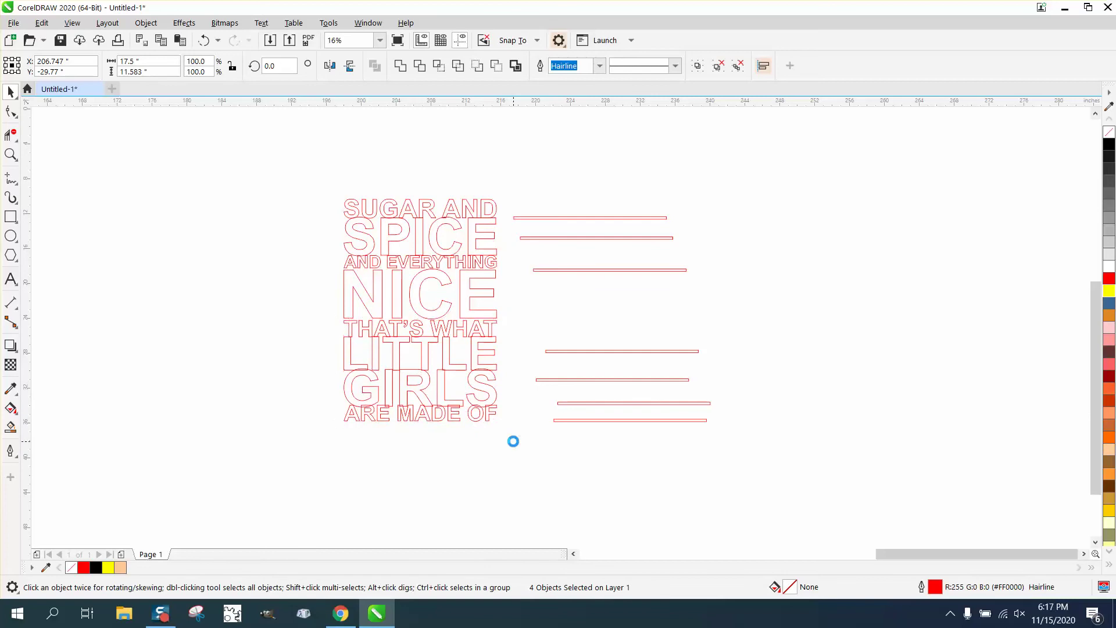
left_click_drag(329, 333, 358, 371)
left_click_drag(497, 441, 516, 445)
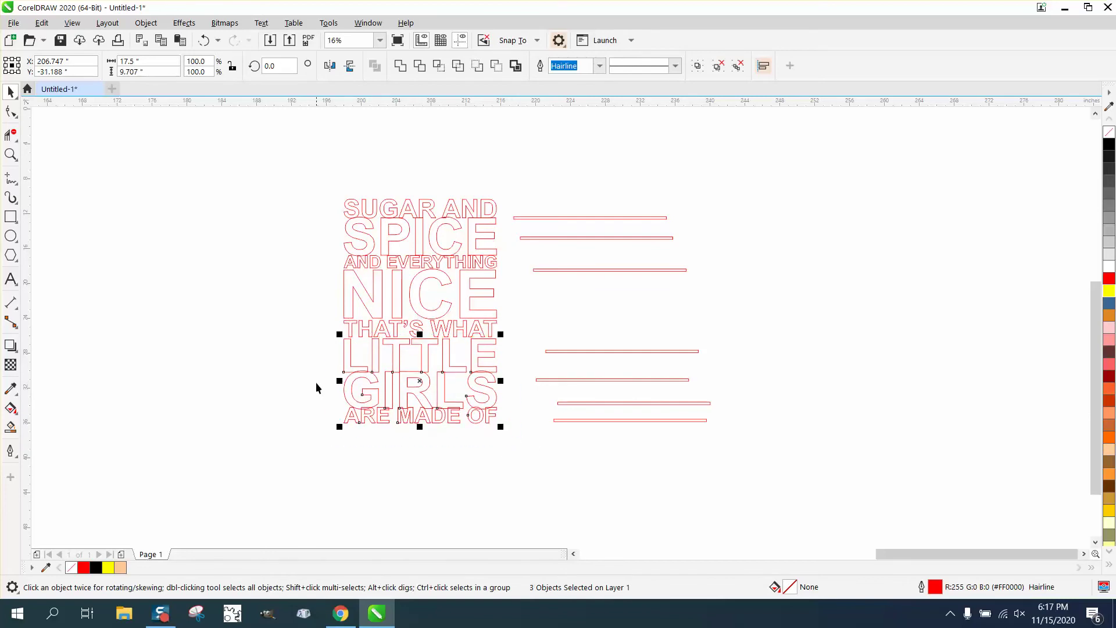
Step: Nudge GIRLS and ARE MADE OF down 0.24 inches together, and ARE MADE OF alone another 0.24 inches to Y -35.588
left_click_drag(316, 373, 451, 421)
left_click_drag(518, 432, 518, 432)
key("ctrl+g")
left_click_drag(302, 367, 517, 452)
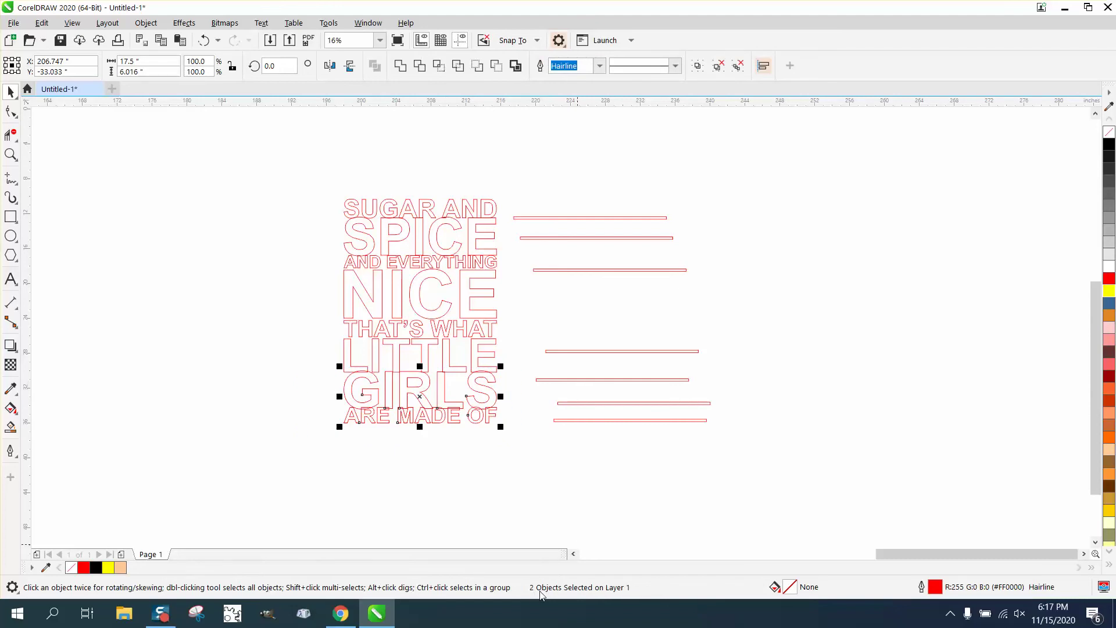
key("Down")
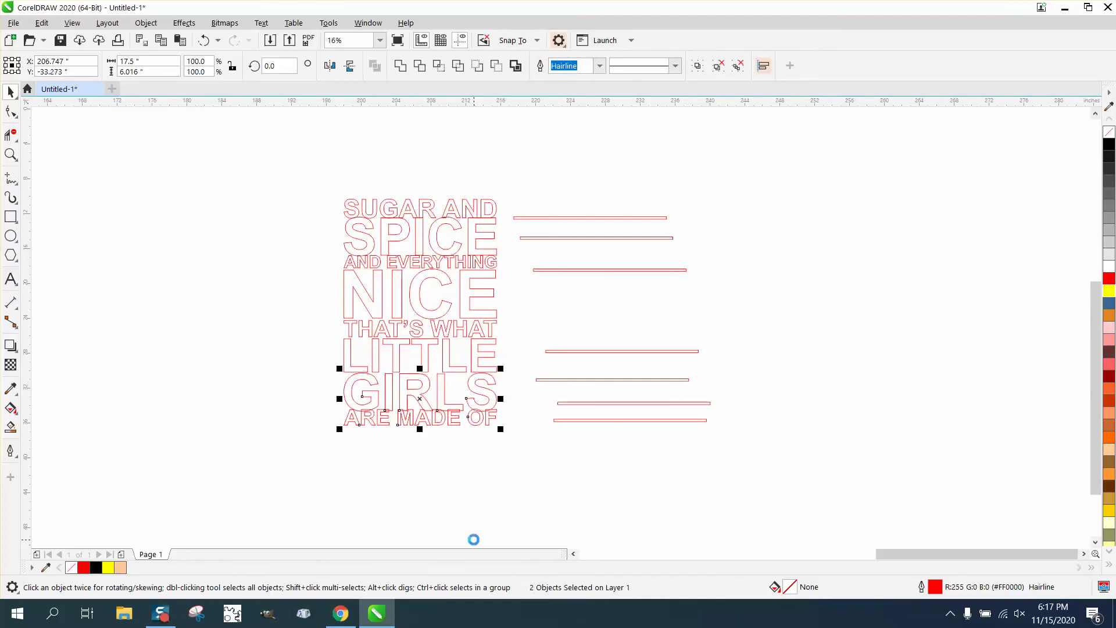
left_click(328, 427)
left_click_drag(524, 441, 522, 441)
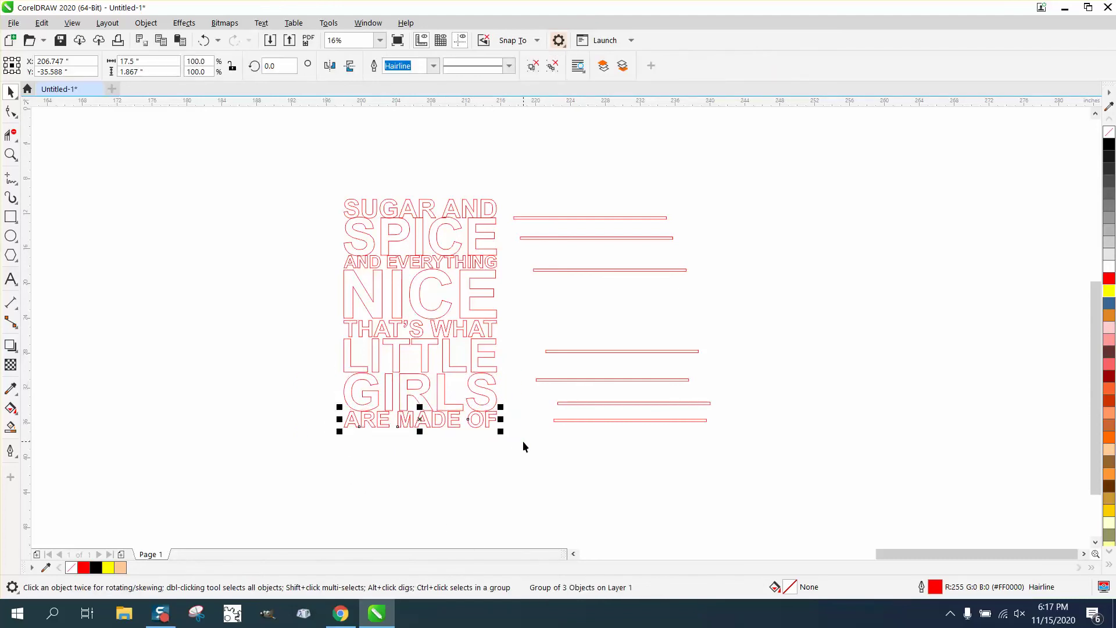
Step: Nudge SUGAR AND and SPICE up 0.24 inches together, and SUGAR AND alone another 0.24 inches to Y -10.944
left_click_drag(332, 189, 501, 258)
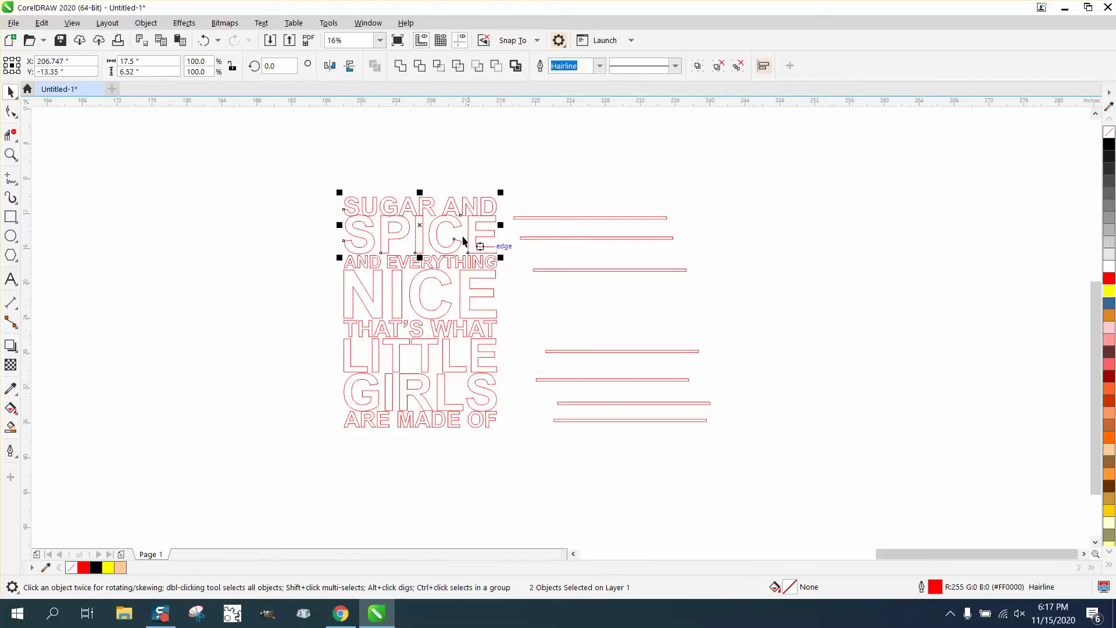
left_click(441, 205)
left_click(433, 204)
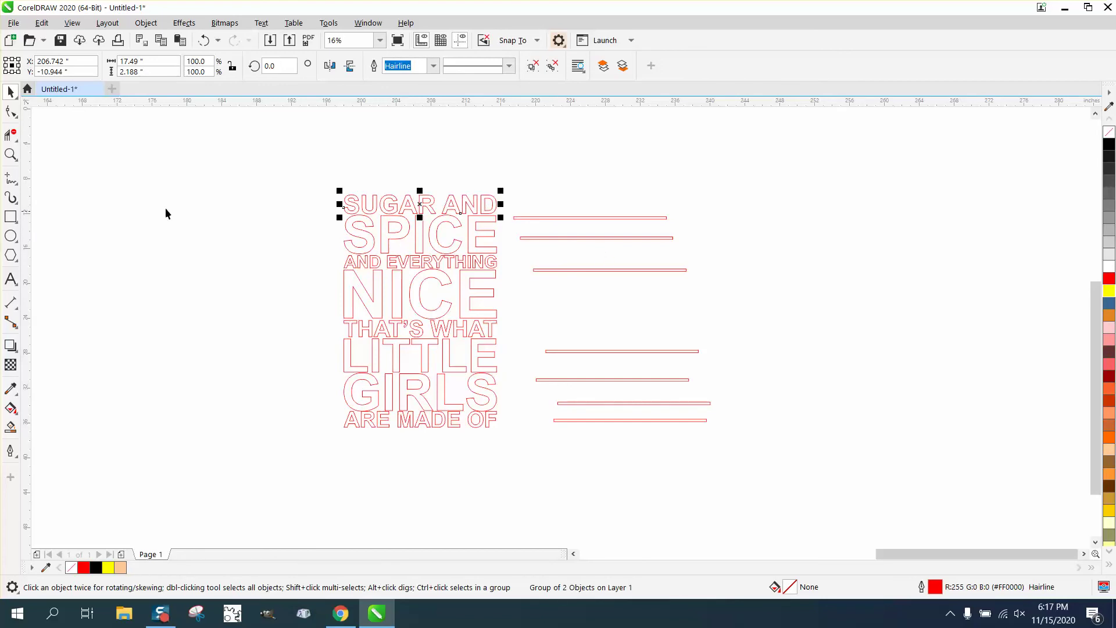
left_click(18, 160)
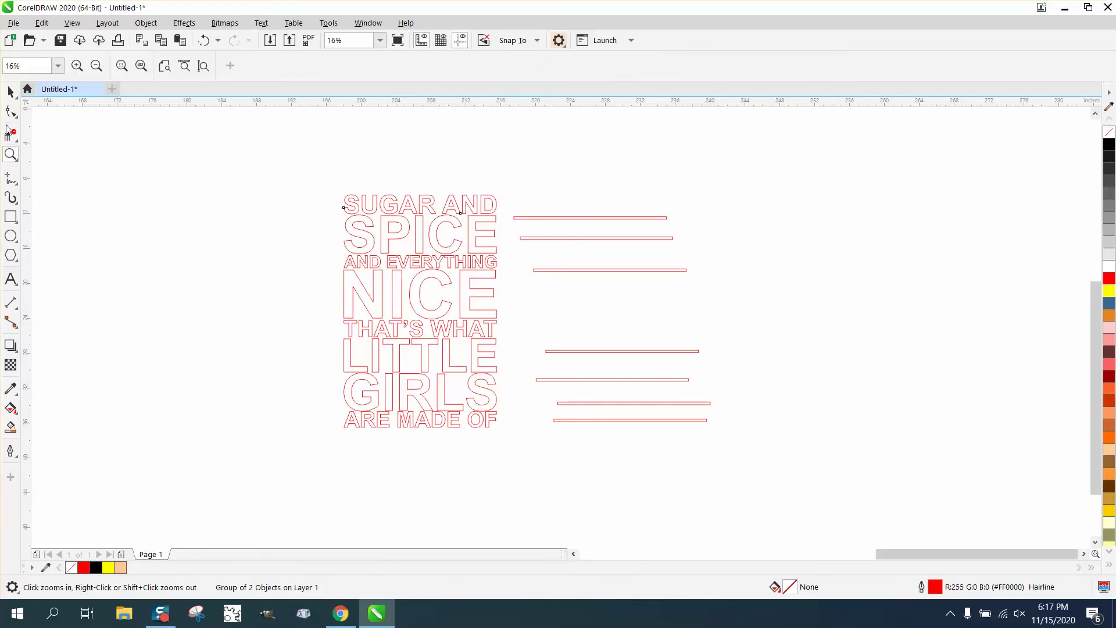
left_click_drag(274, 178, 633, 405)
left_click(10, 91)
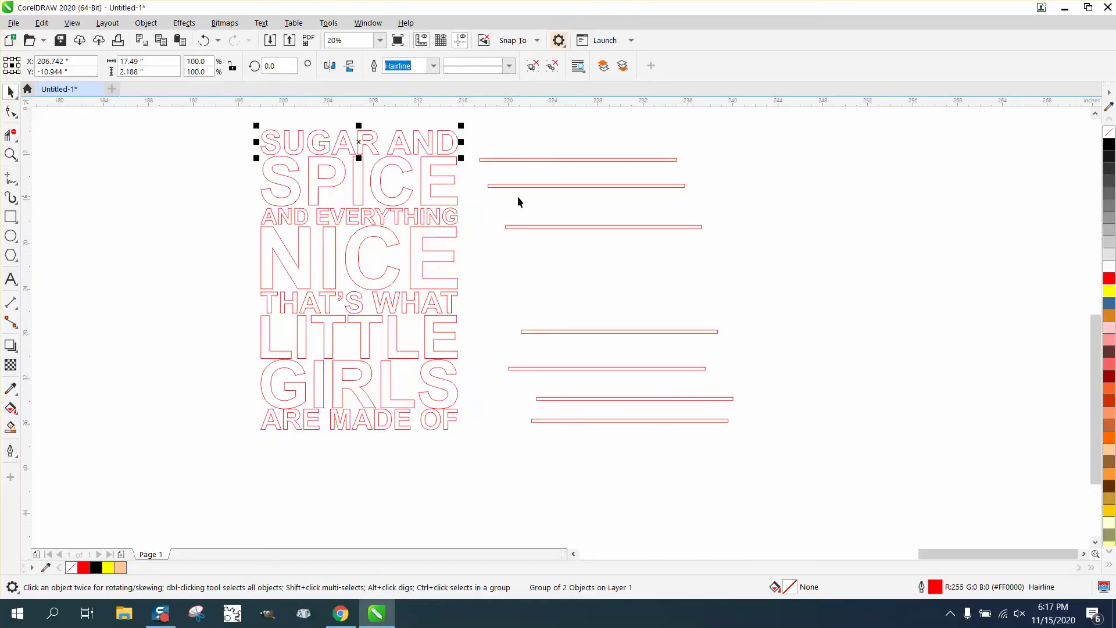
Step: Move the seven thin horizontal bars one by one into the gaps between the eight lettering lines, from SUGAR AND down to ARE MADE OF
left_click(524, 166)
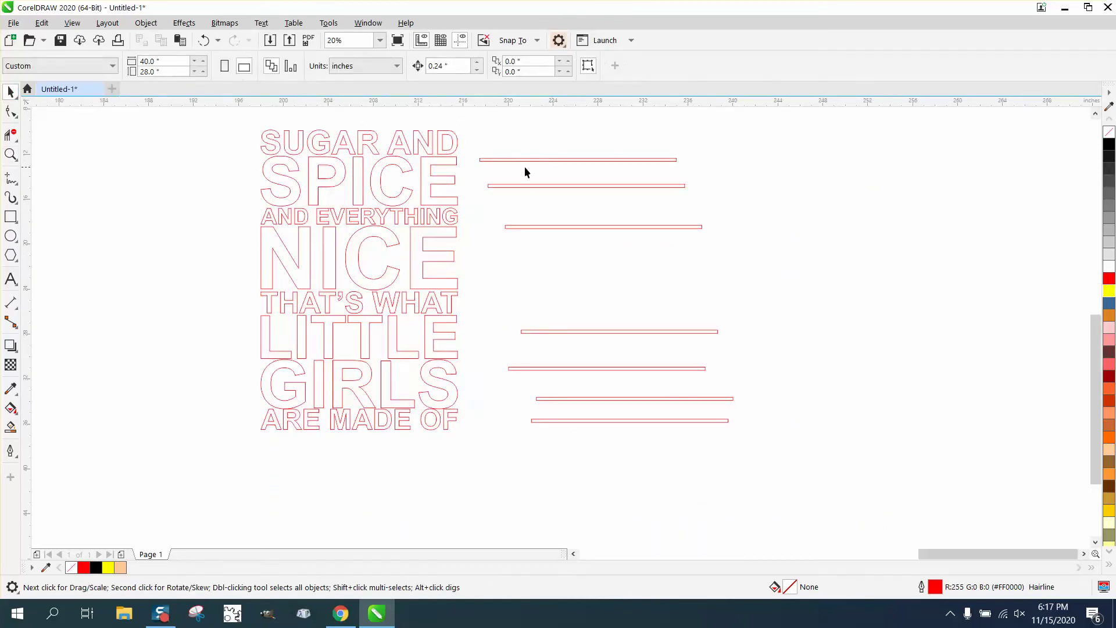
left_click_drag(524, 169, 297, 164)
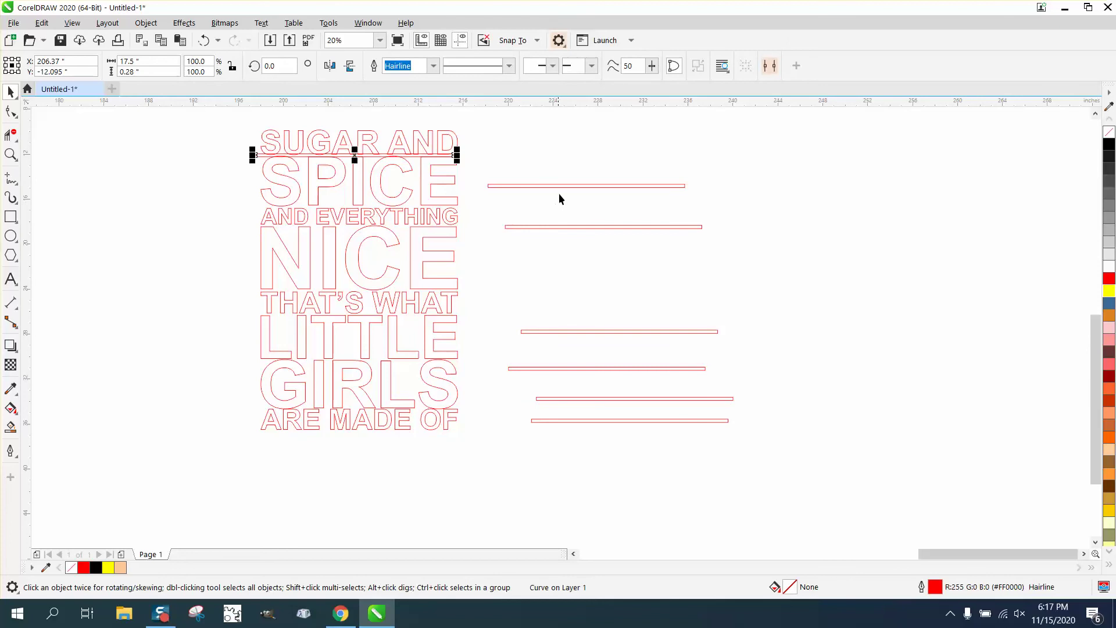
left_click_drag(561, 186, 361, 207)
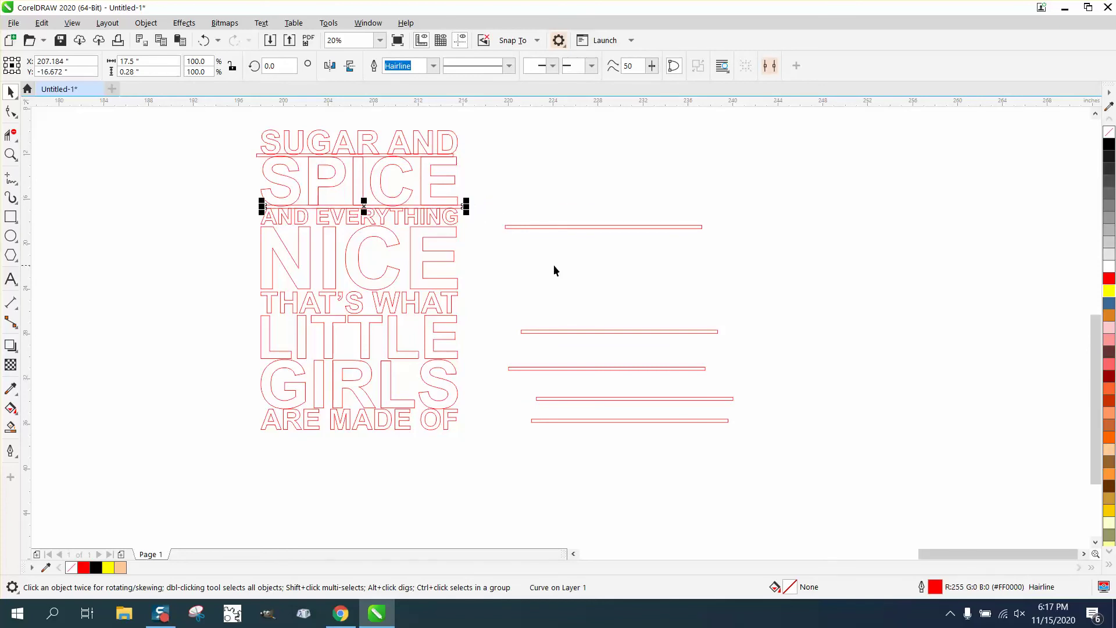
left_click_drag(584, 229, 347, 227)
left_click_drag(616, 332, 361, 289)
left_click_drag(590, 370, 337, 317)
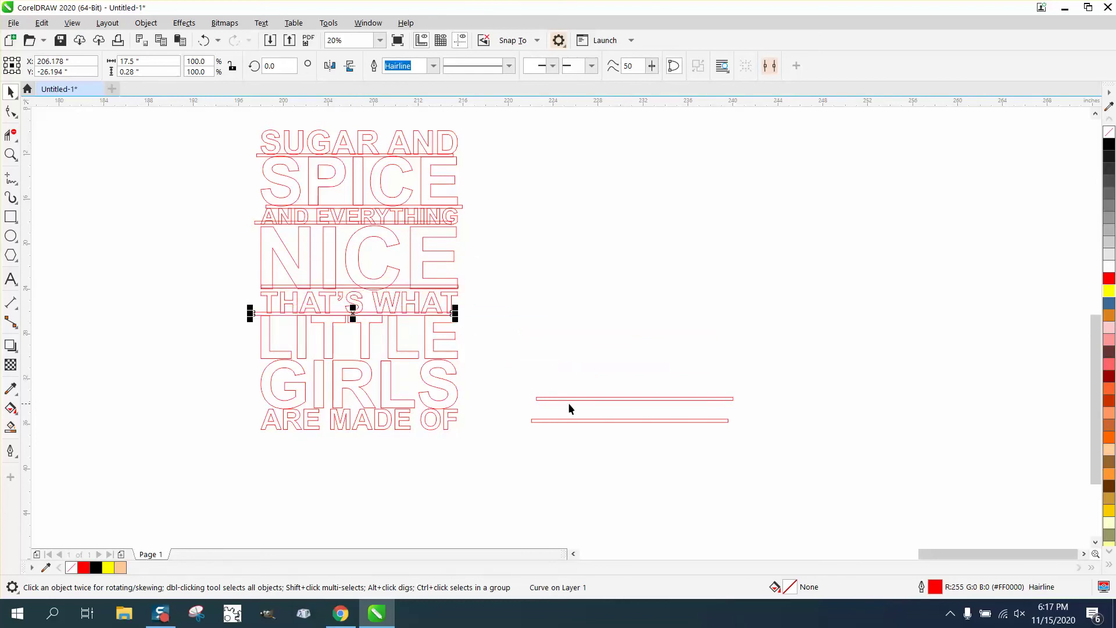
left_click_drag(585, 399, 309, 365)
left_click_drag(578, 420, 314, 414)
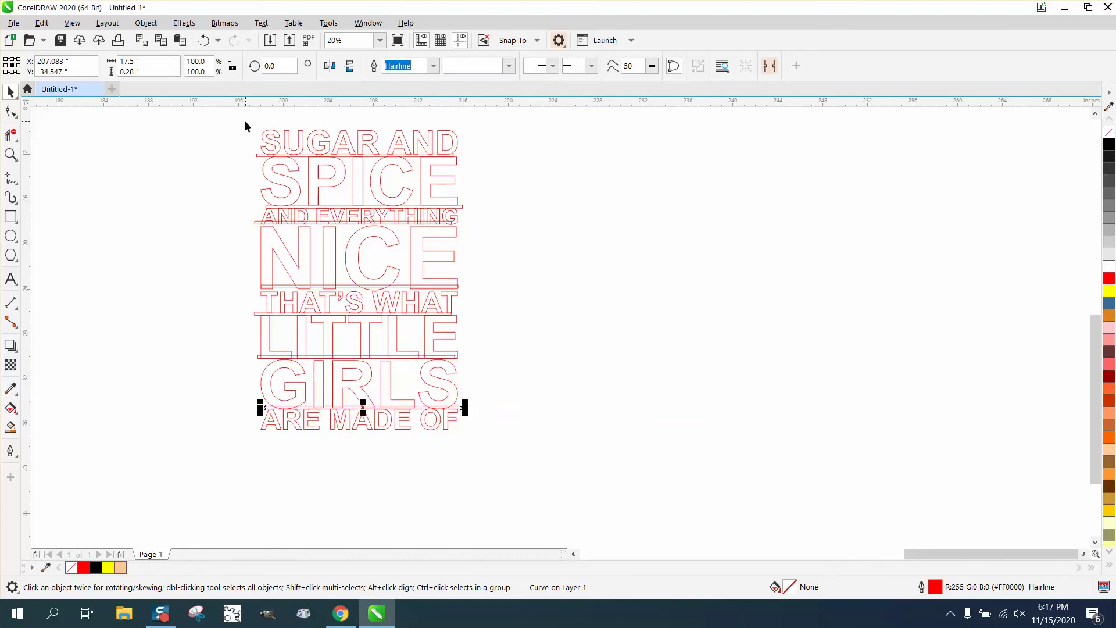
Step: Centre all lettering lines and bars on a common vertical axis and distribute them with equal vertical spacing using Align and Distribute
left_click_drag(246, 122, 584, 484)
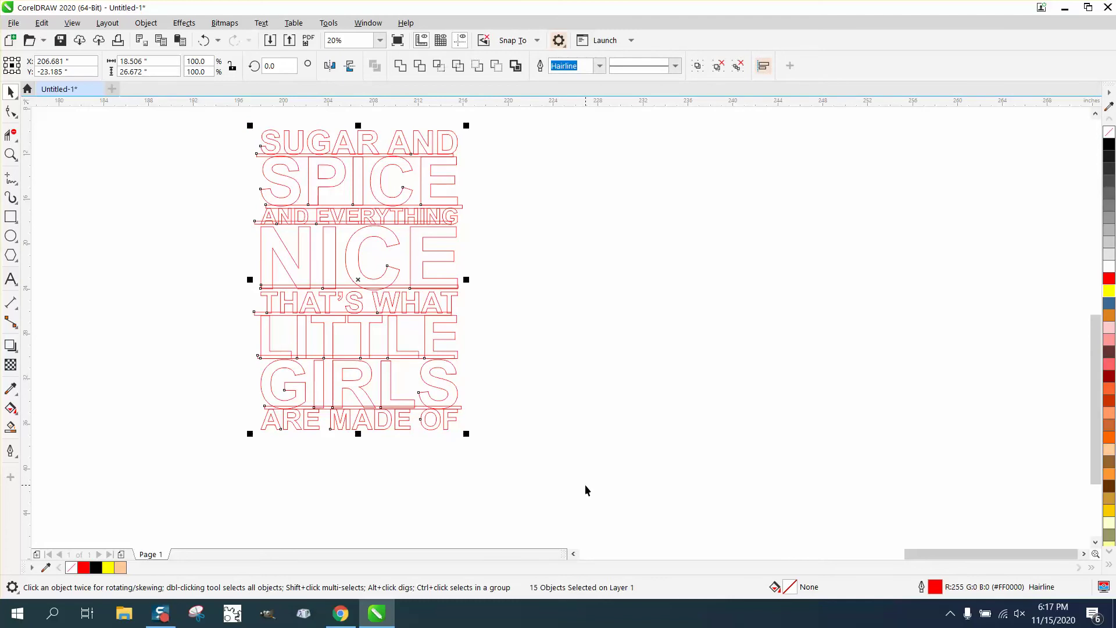
key("c")
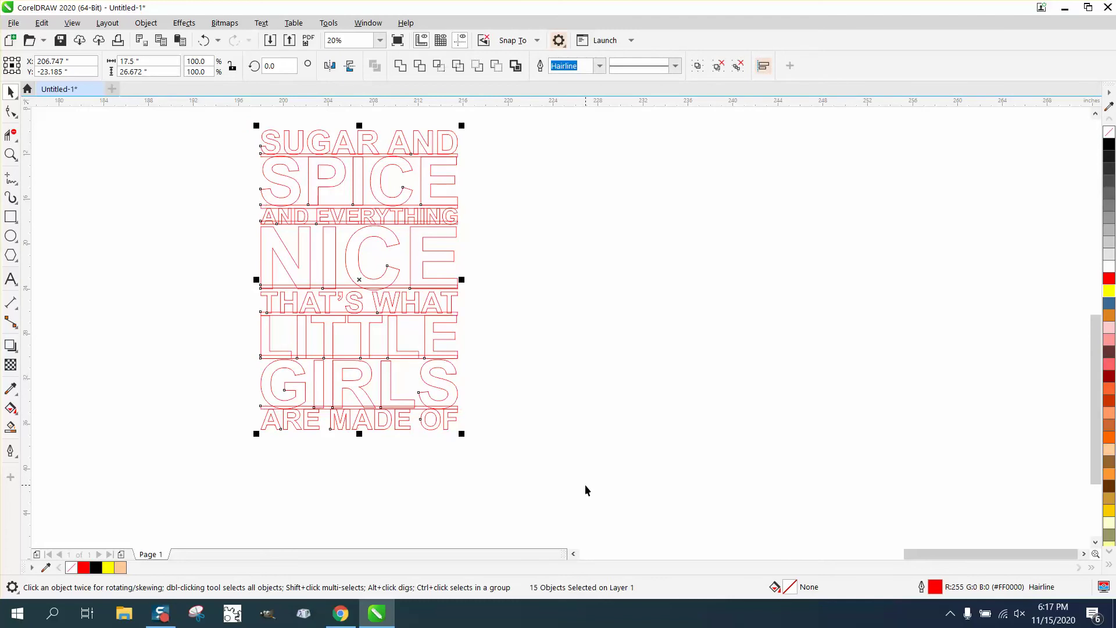
left_click(375, 25)
mouse_move(411, 202)
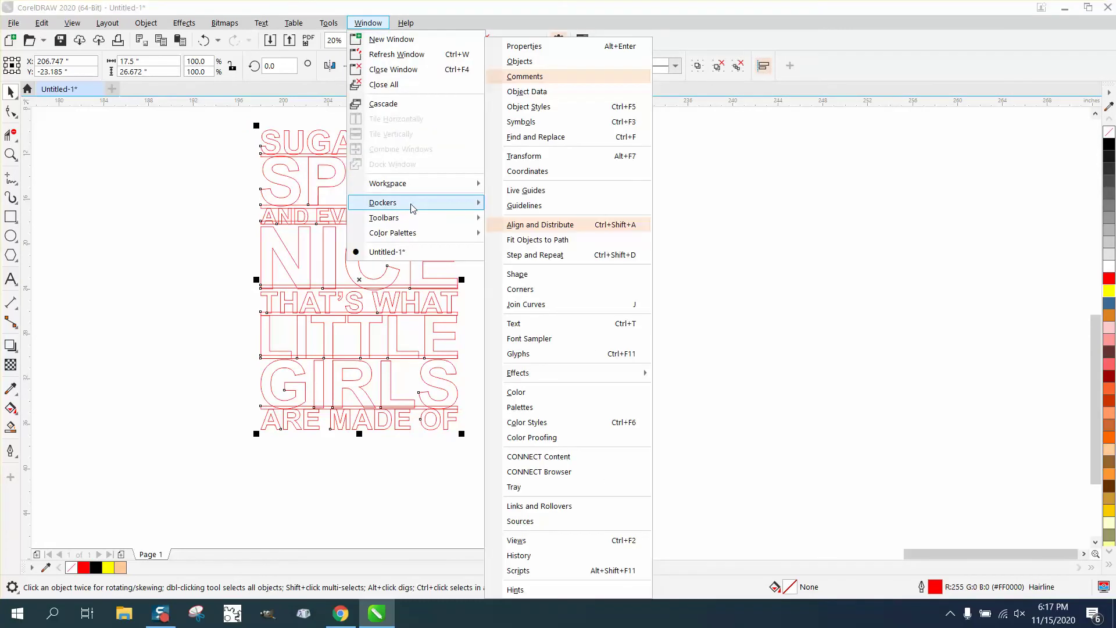
left_click(547, 225)
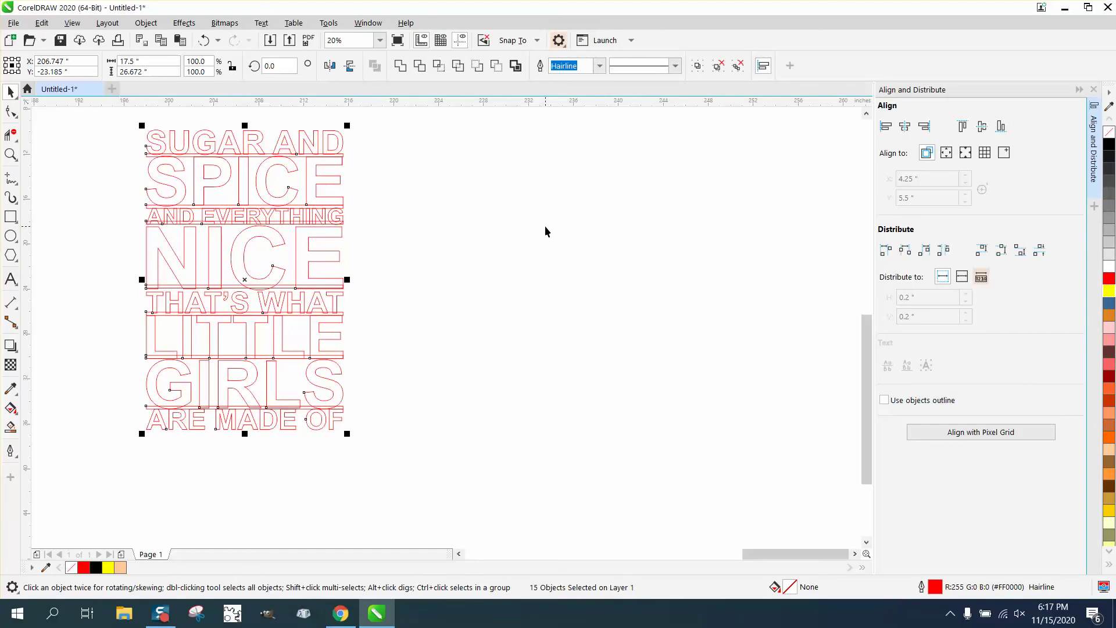
left_click(1040, 252)
Step: Examine up close how the bars meet the letters of SUGAR AND, SPICE and AND EVERYTHING
left_click(11, 154)
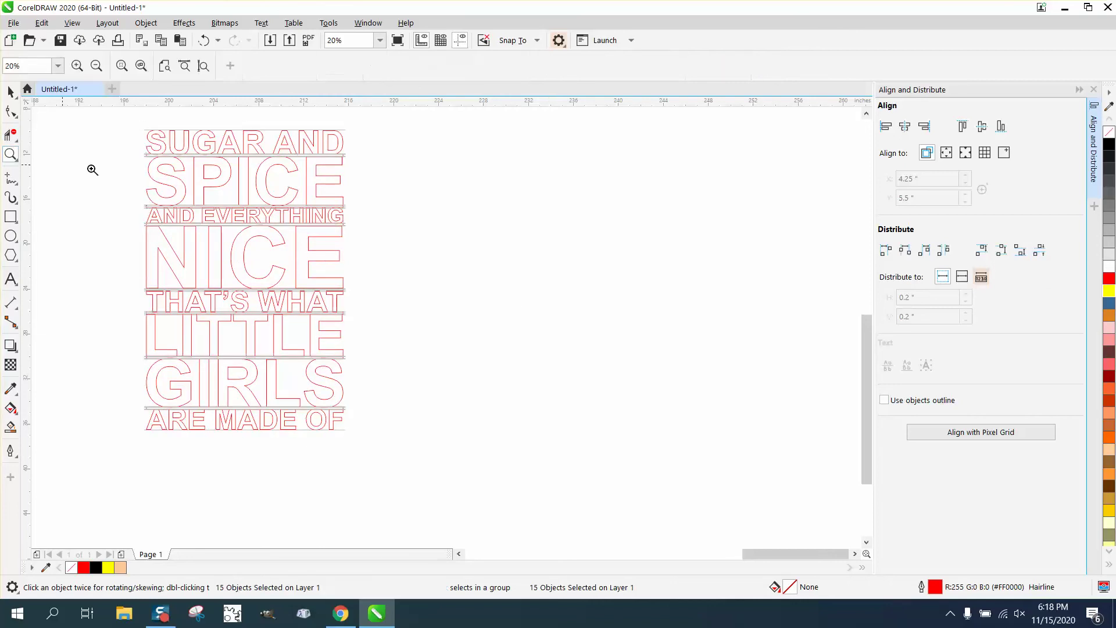
left_click_drag(135, 143, 392, 195)
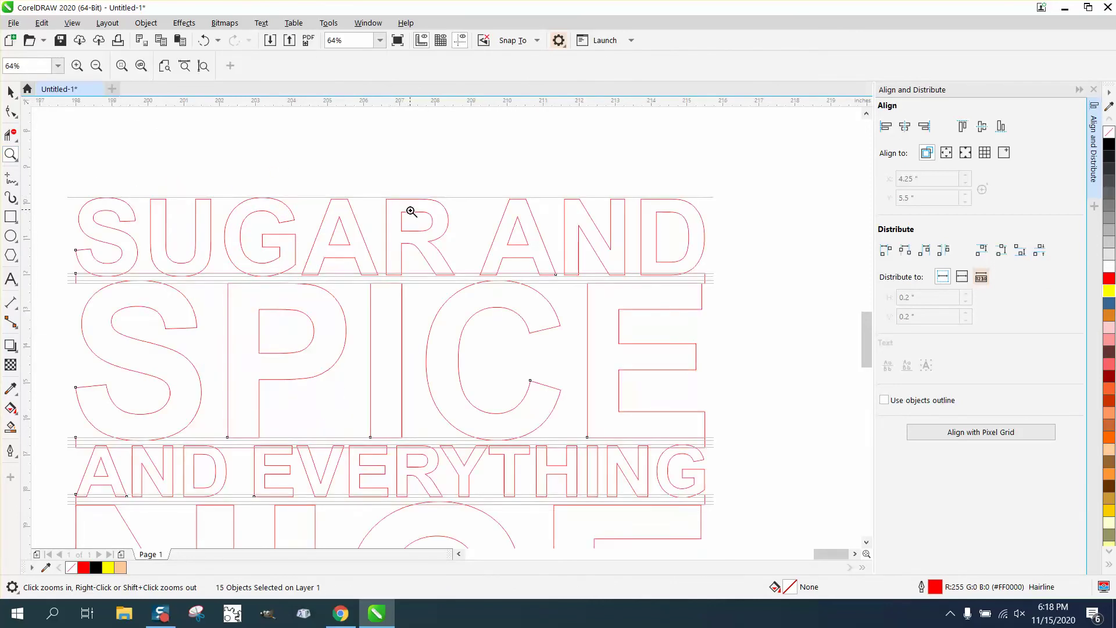
left_click(11, 92)
left_click(219, 161)
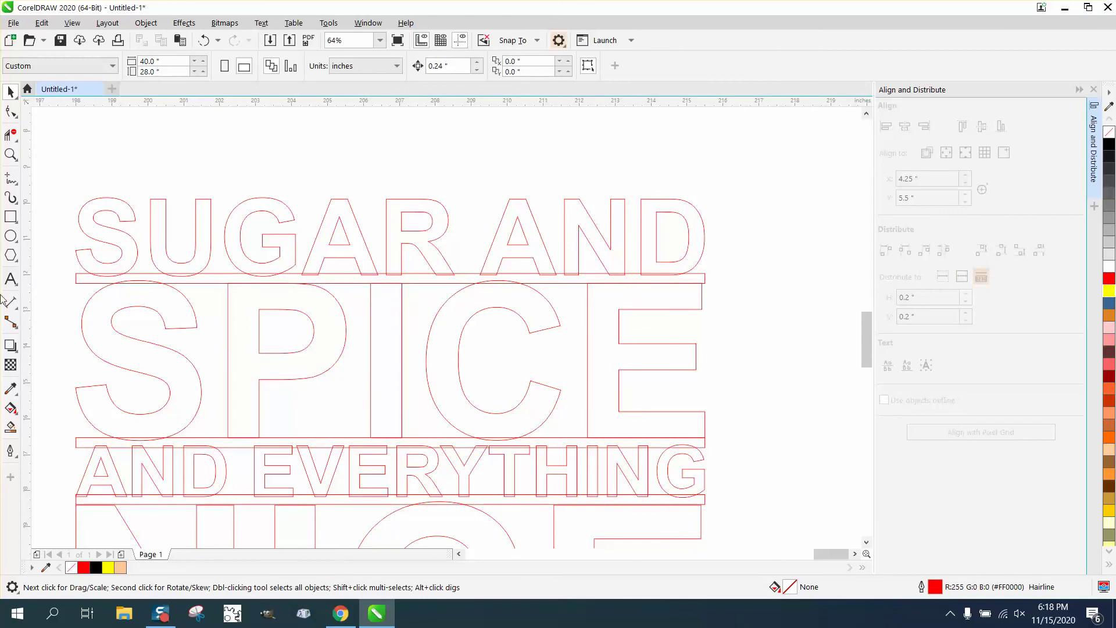
left_click(10, 154)
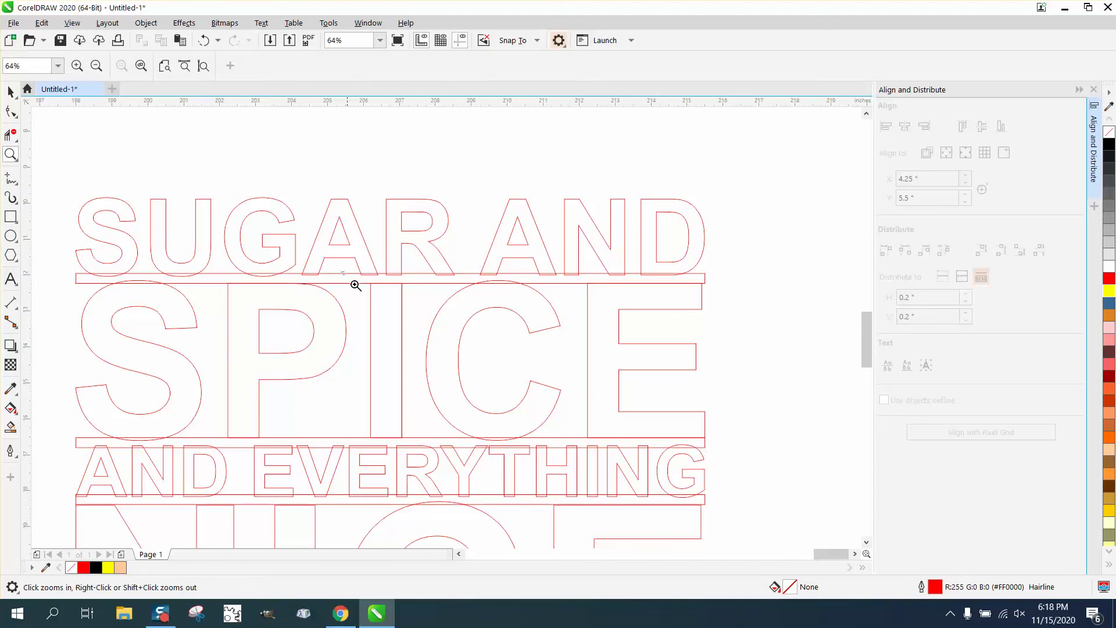
left_click_drag(355, 286, 446, 326)
right_click(358, 209)
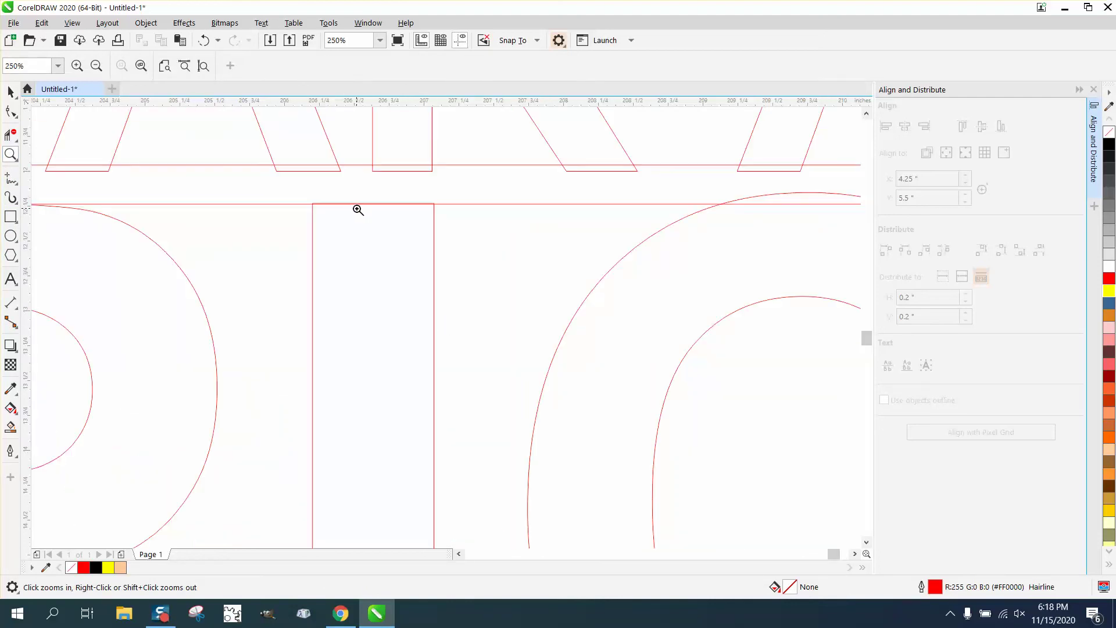
right_click(192, 221)
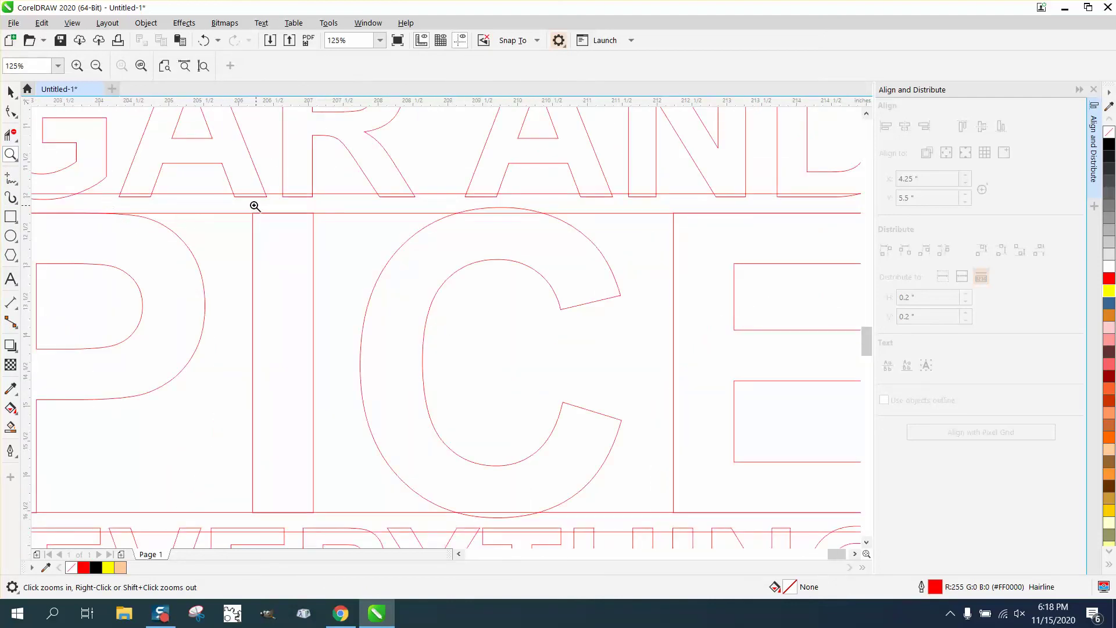
left_click_drag(341, 221, 331, 224)
right_click(312, 224)
right_click(310, 224)
right_click(310, 223)
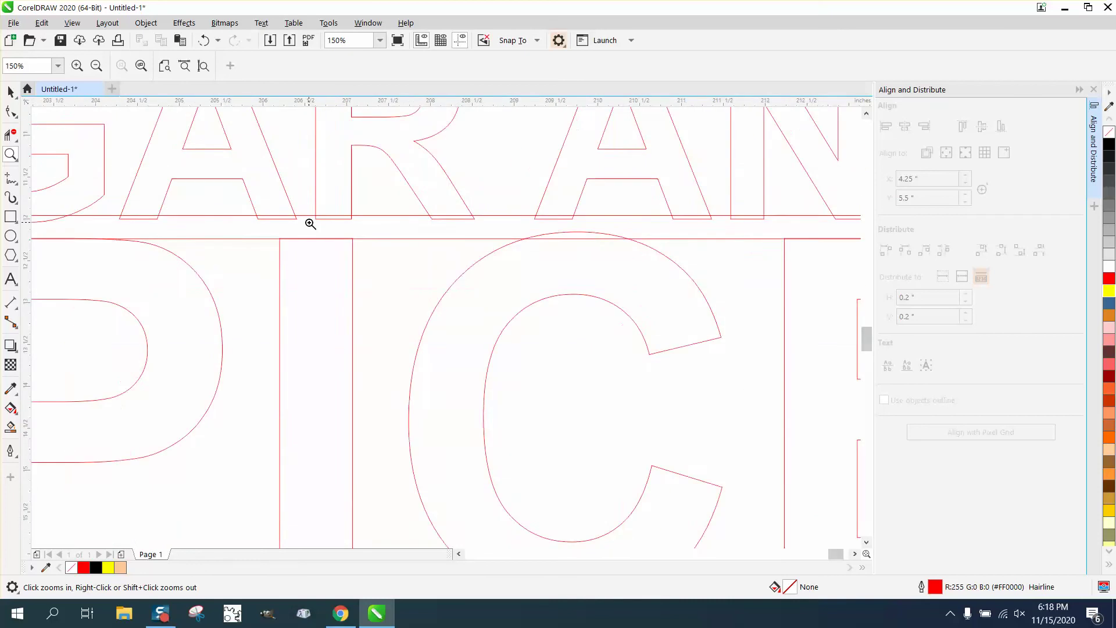
right_click(441, 230)
left_click_drag(393, 428, 418, 433)
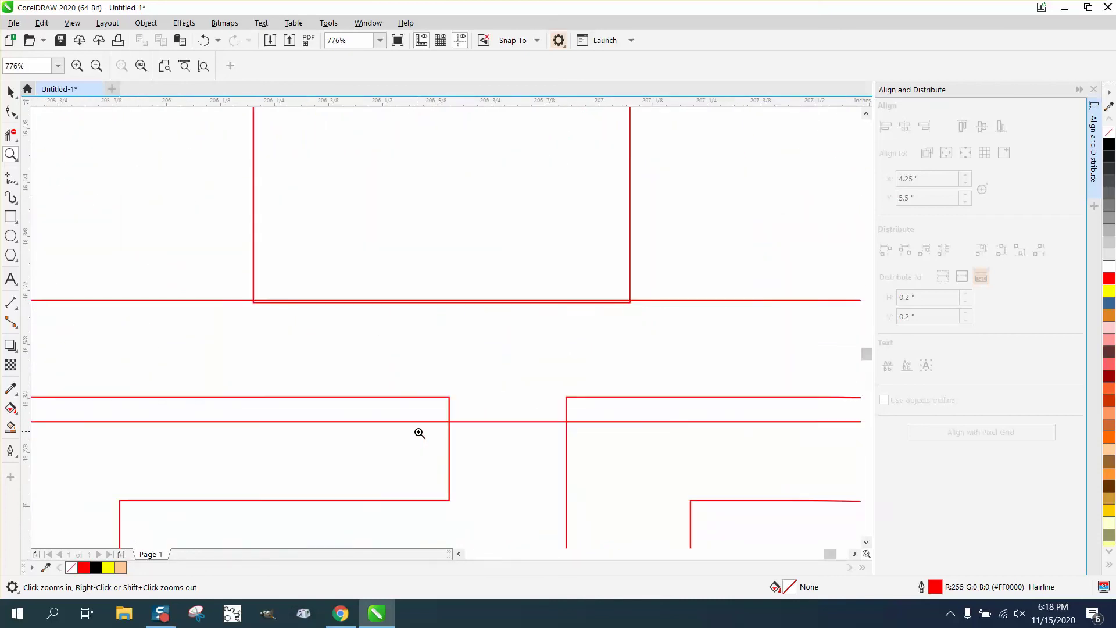
scroll(303, 329, "down", 5)
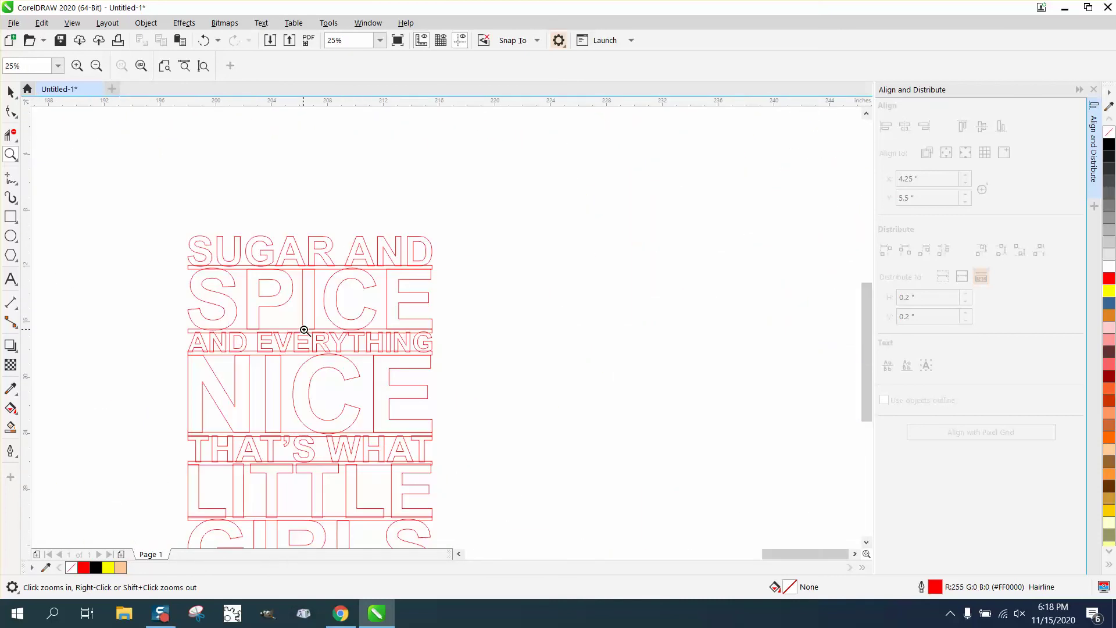
scroll(304, 329, "down", 1)
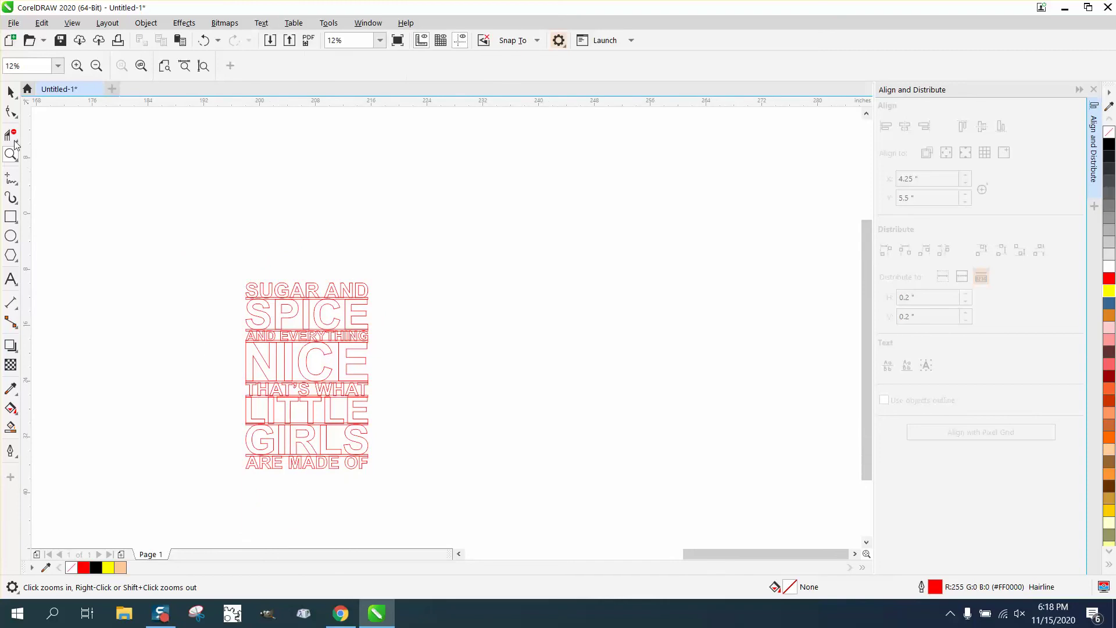
Step: Try to weld all lettering lines and bars together, testing the letter I of NICE with a Smart Fill
left_click(10, 92)
left_click_drag(372, 451, 448, 500)
left_click(400, 65)
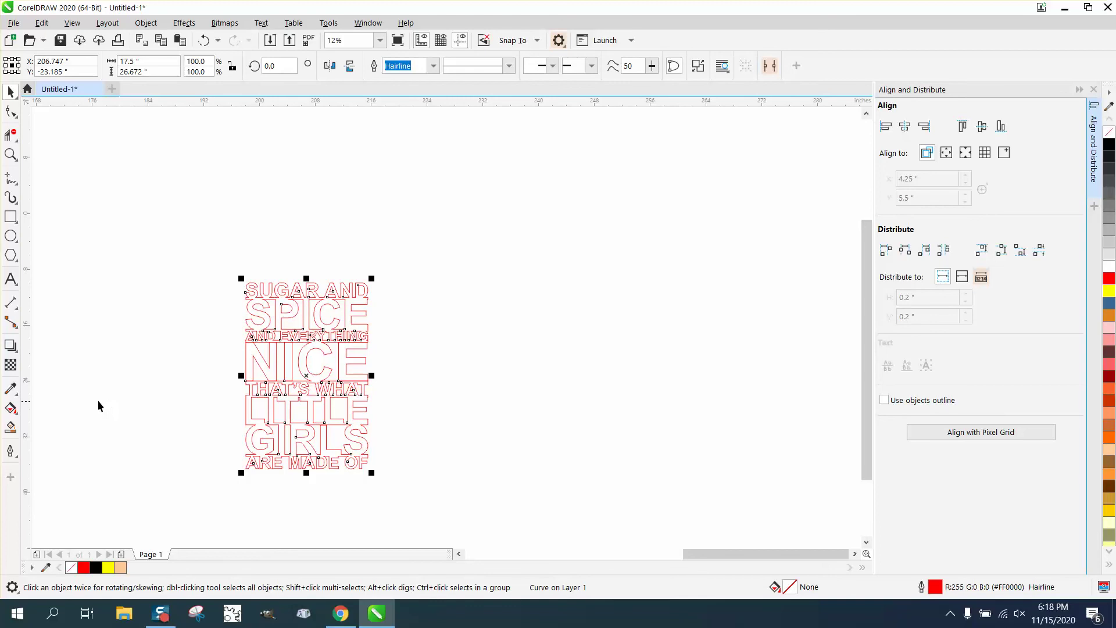
left_click(11, 430)
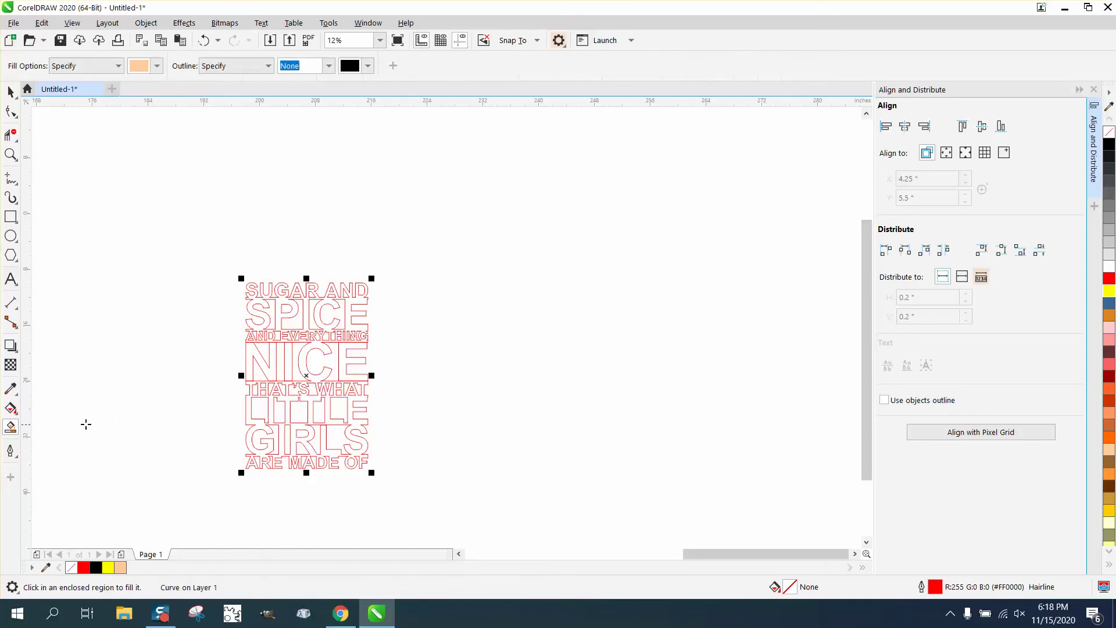
left_click(285, 363)
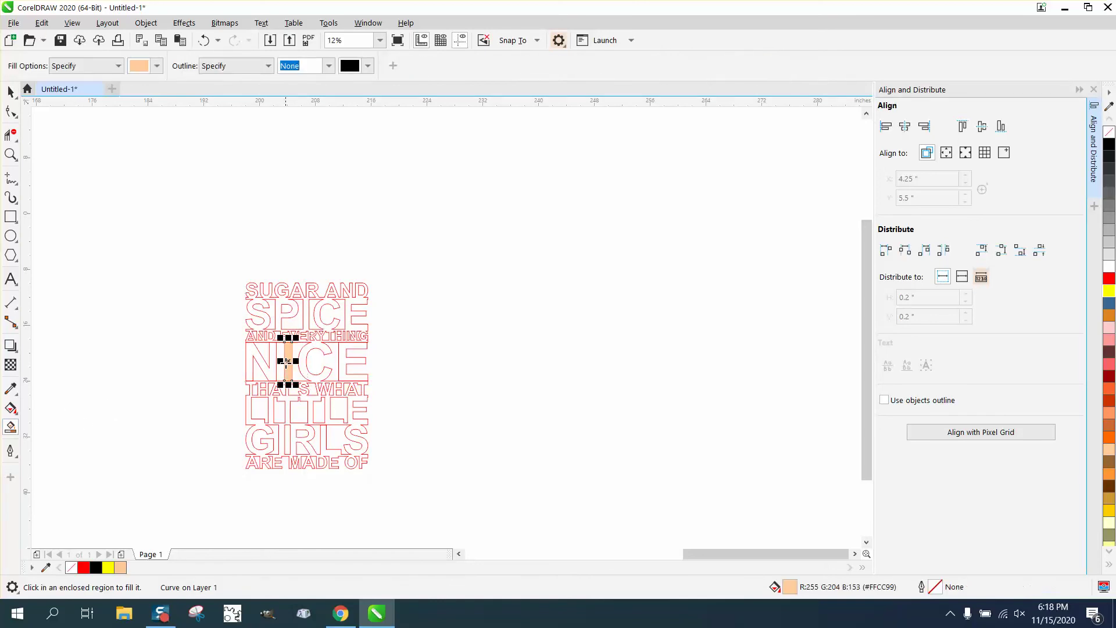
left_click(204, 40)
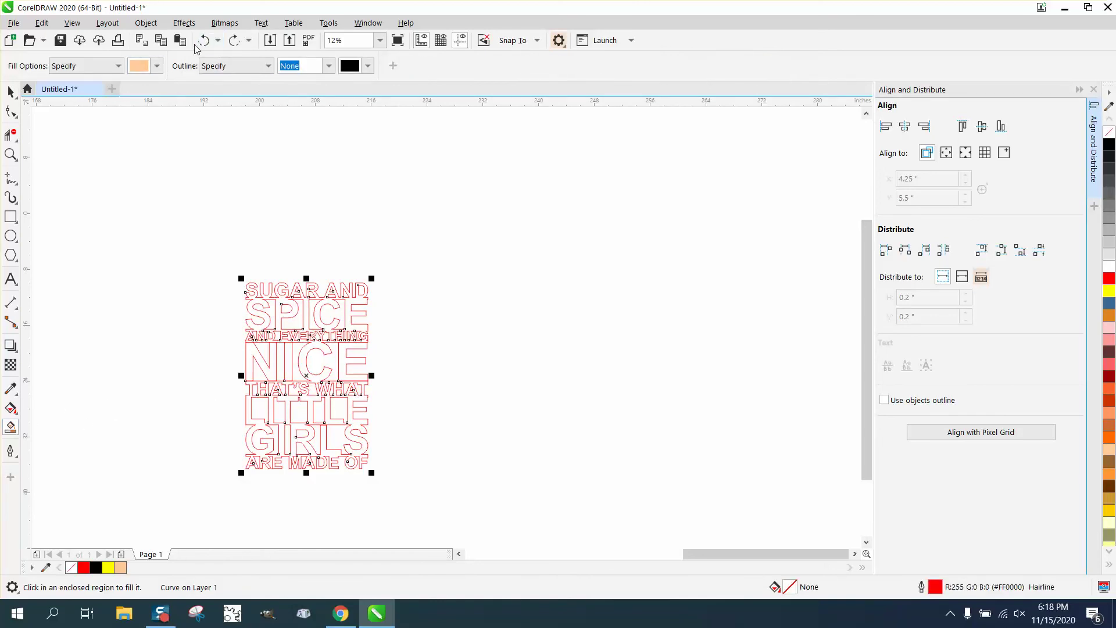
Step: Examine the gap between the bar above NICE and the upper edge of its letter I
left_click(10, 154)
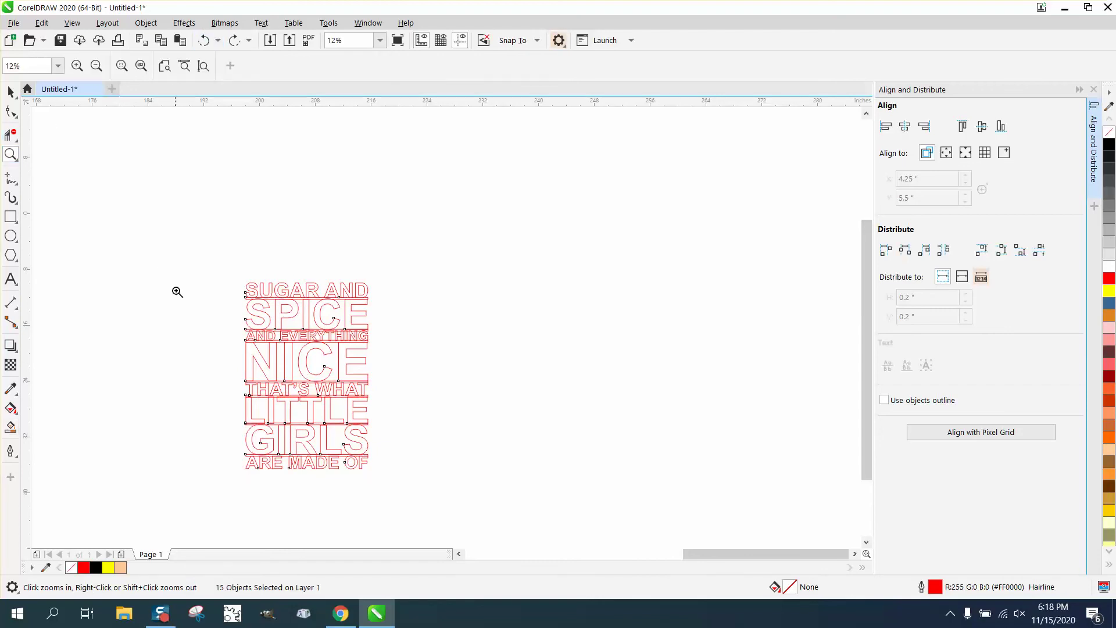
left_click_drag(201, 309, 384, 403)
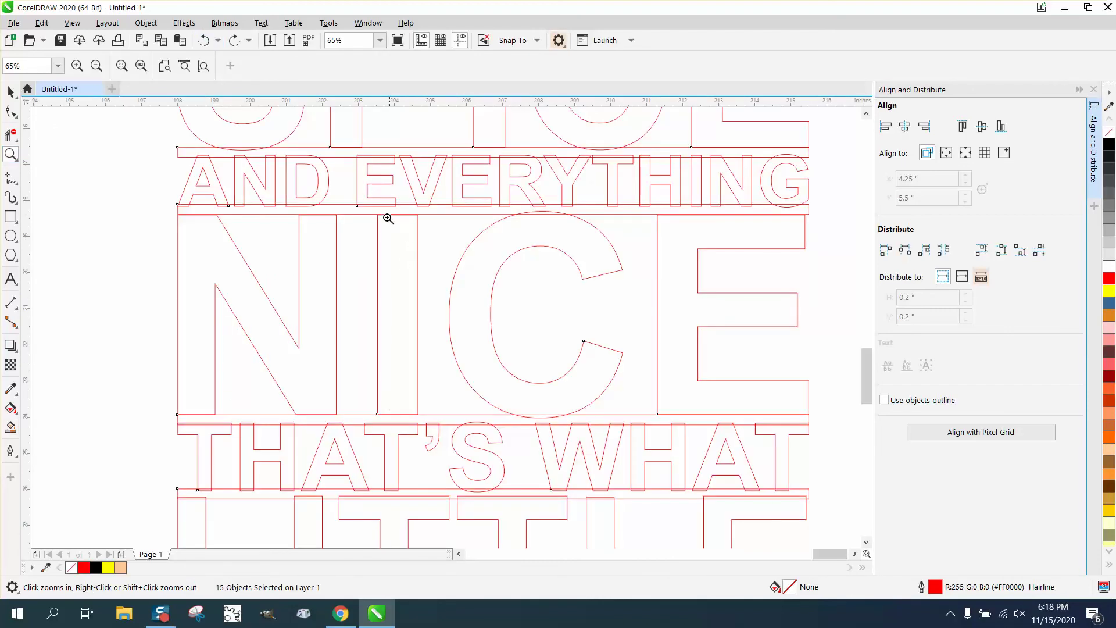
left_click_drag(372, 203, 452, 239)
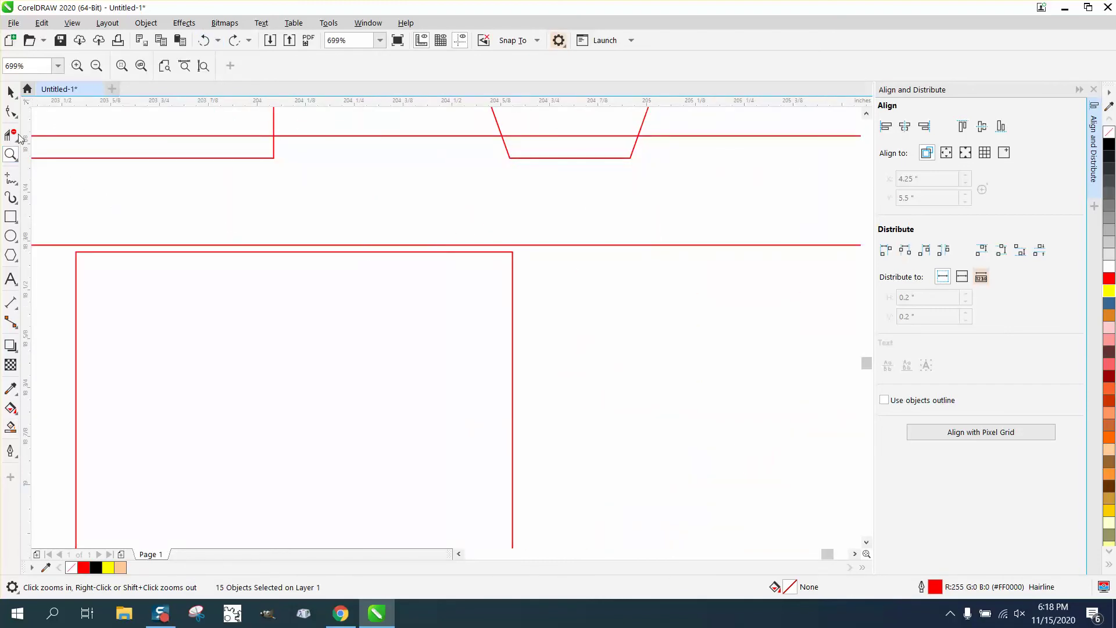
key("F10")
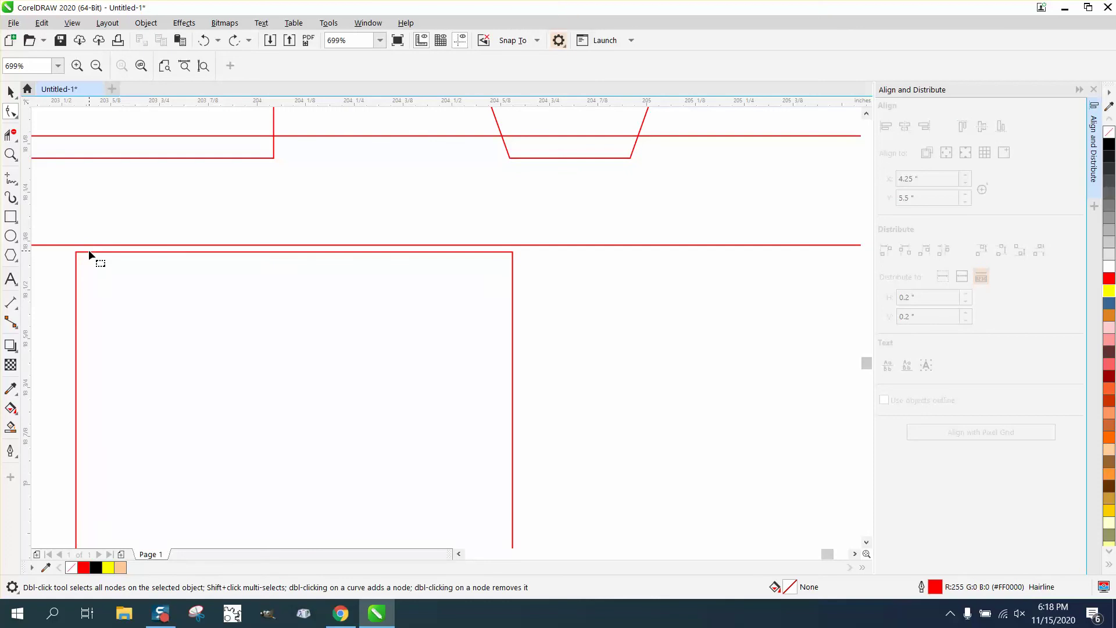
key("space")
left_click(13, 110)
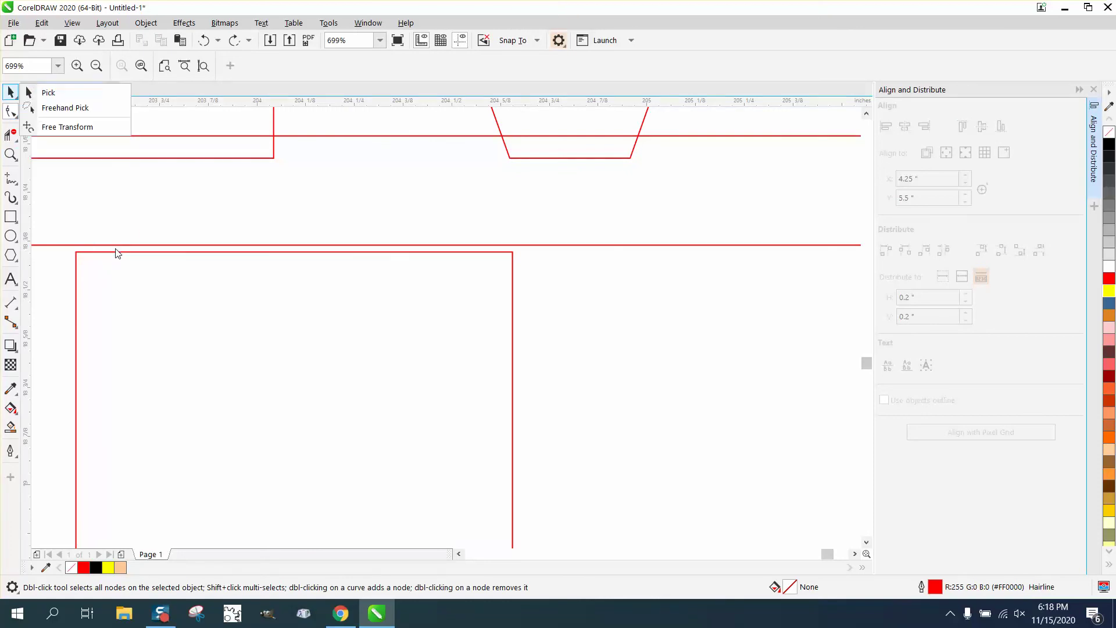
left_click(146, 22)
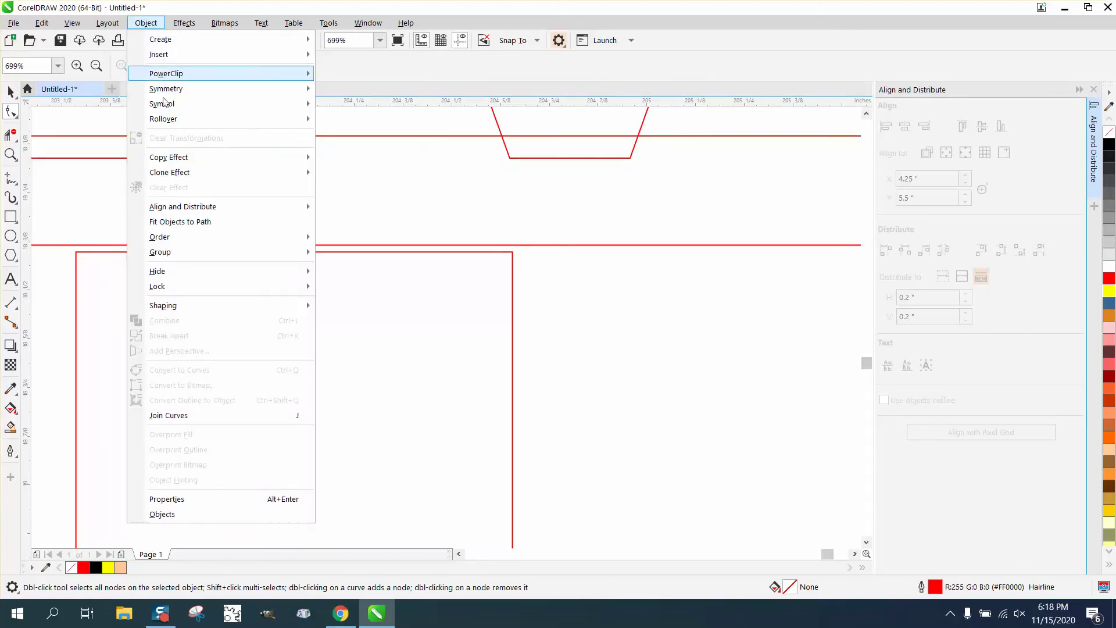
mouse_move(280, 262)
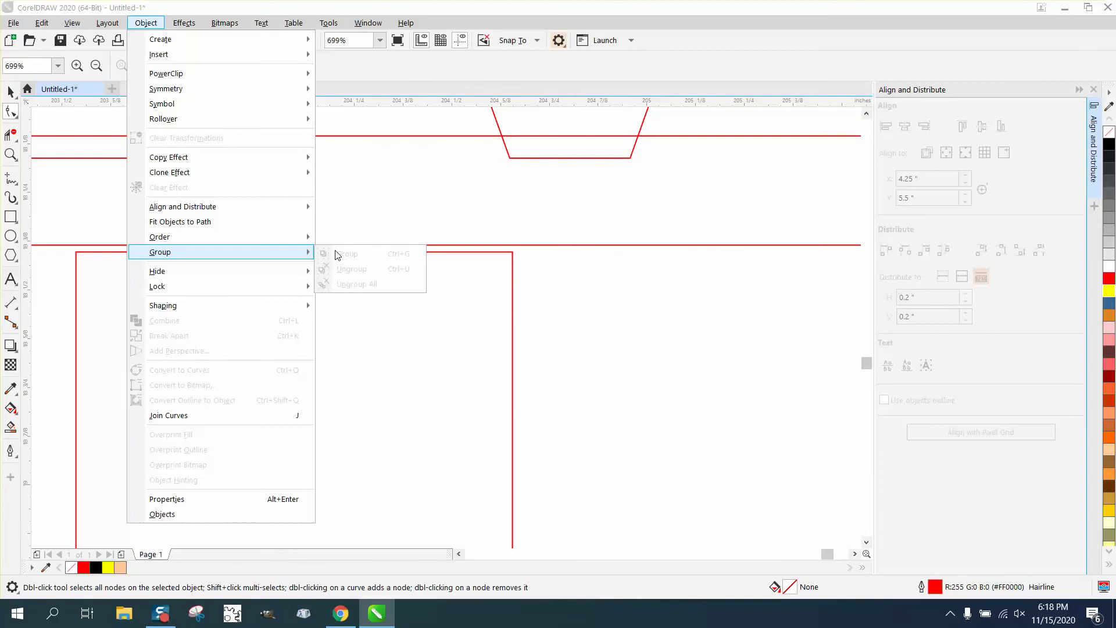
left_click(473, 225)
scroll(472, 224, "down", 8)
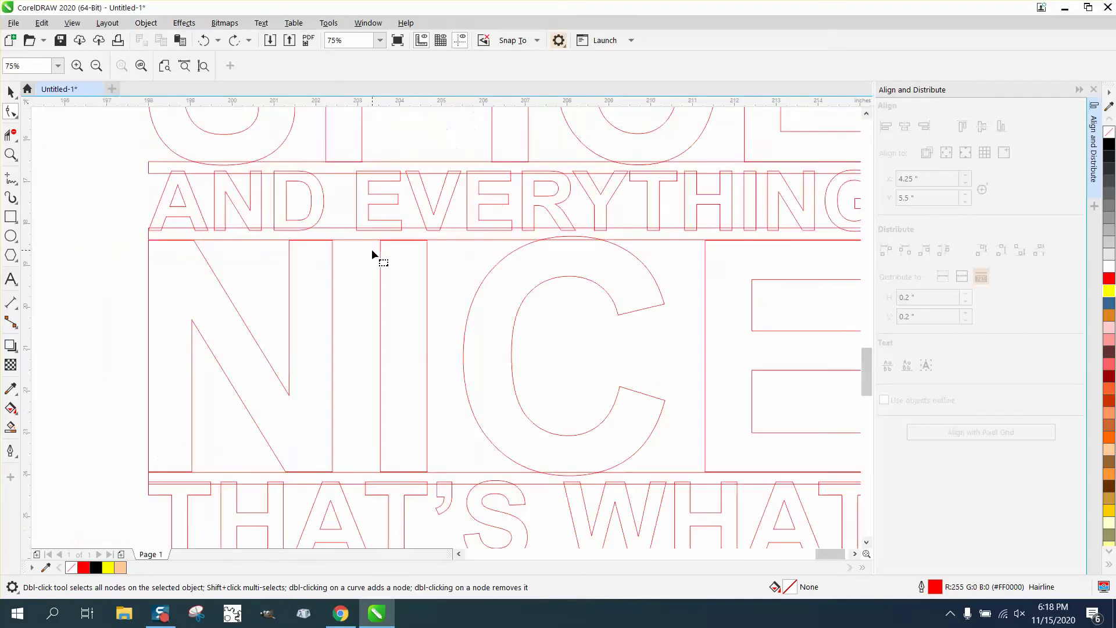
Step: Ungroup the word NICE into its separate letters
left_click(18, 105)
left_click(16, 115)
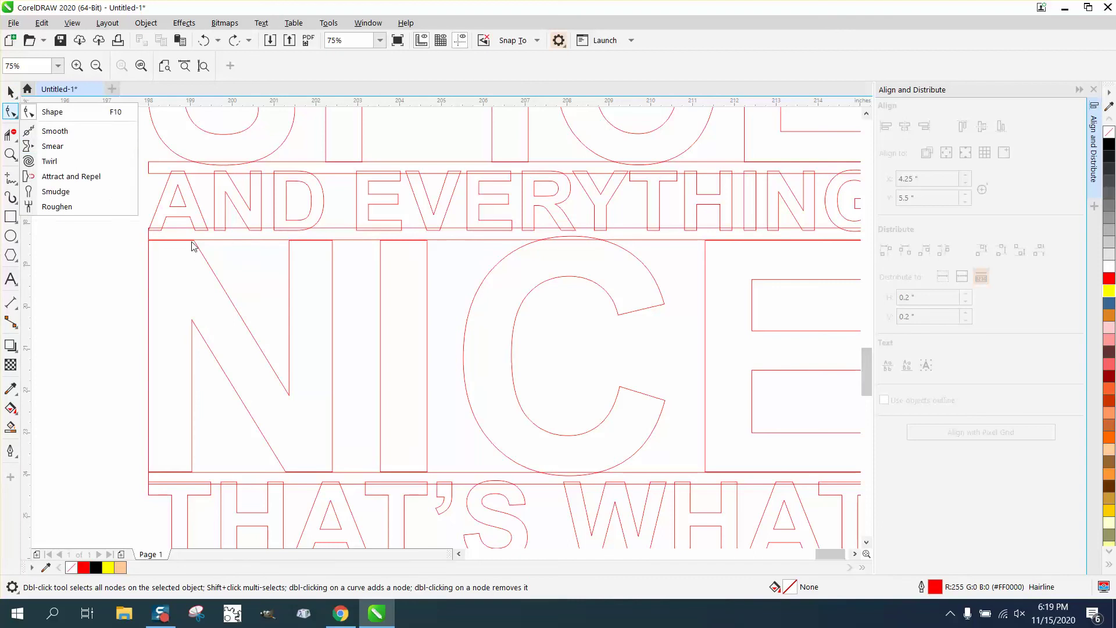
key("space")
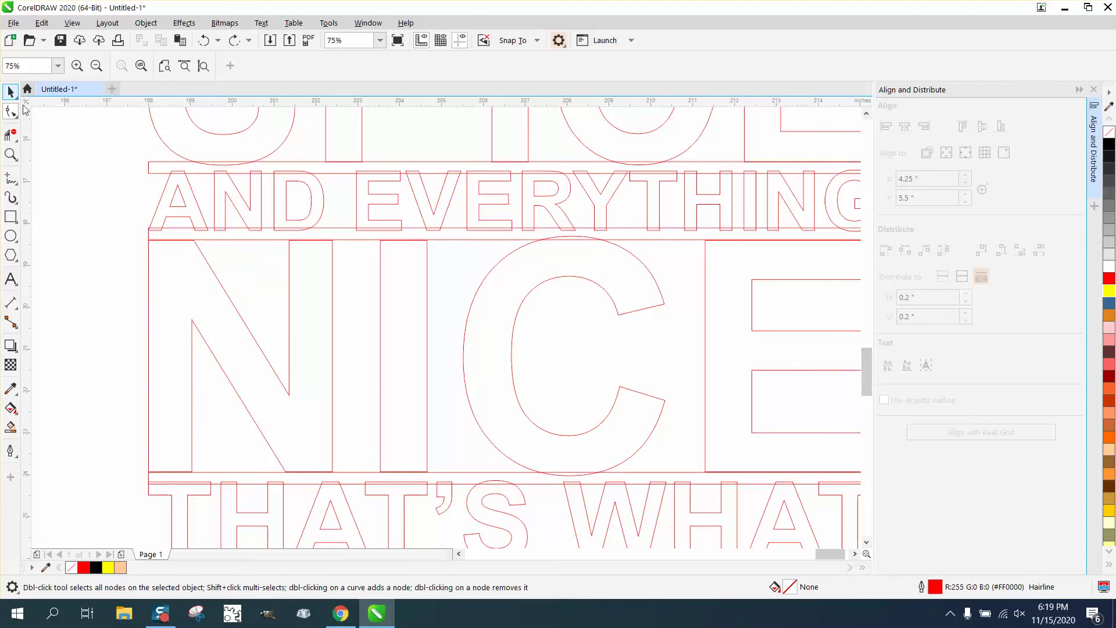
left_click(207, 263)
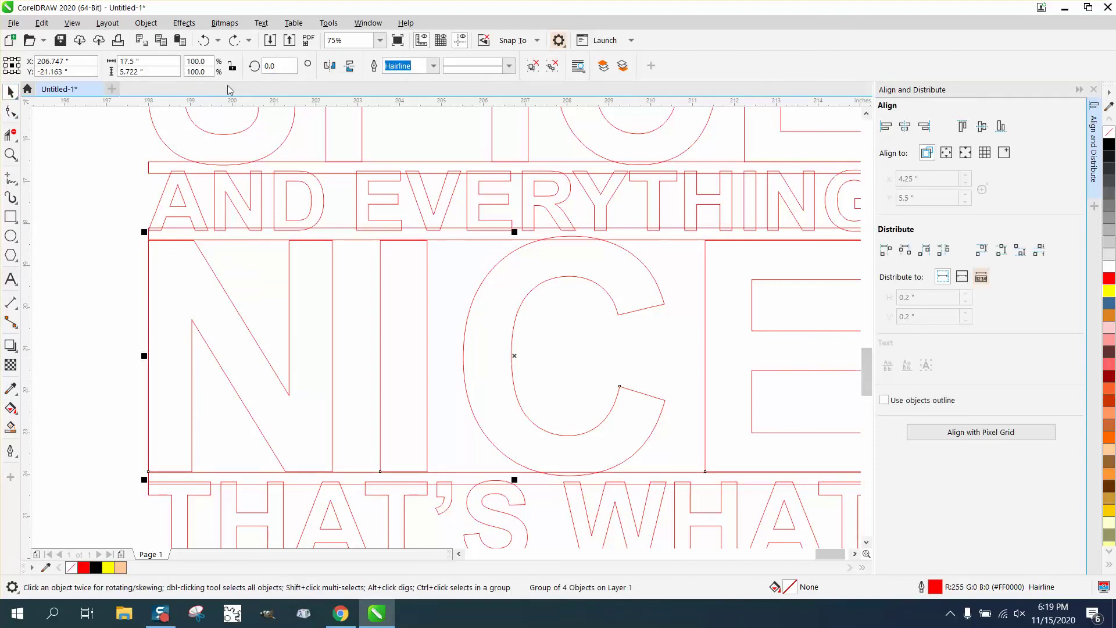
left_click(146, 23)
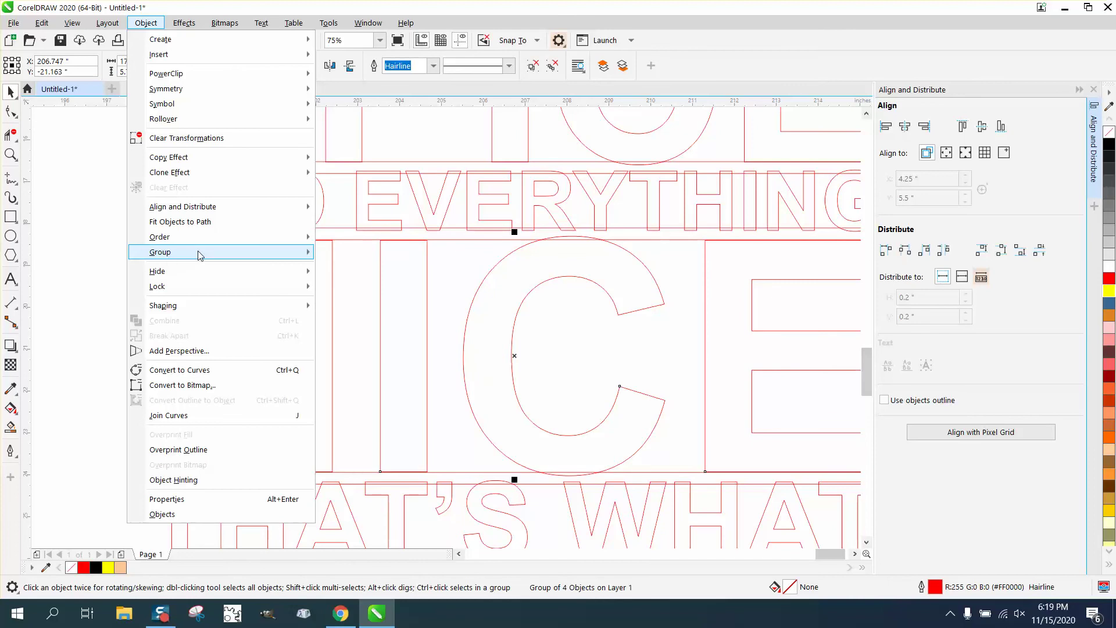
left_click(216, 233)
Step: Set the nudge distance to .01 inches for closing the gap between NICE and the bar above it
key("F10")
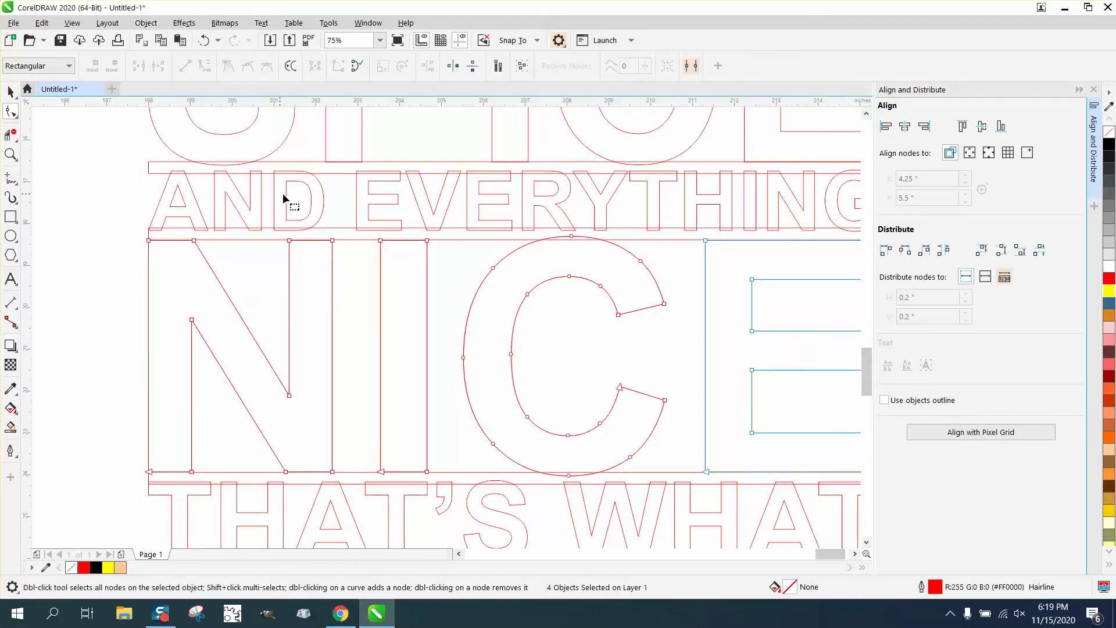
key("z")
left_click_drag(276, 220, 488, 289)
left_click(11, 111)
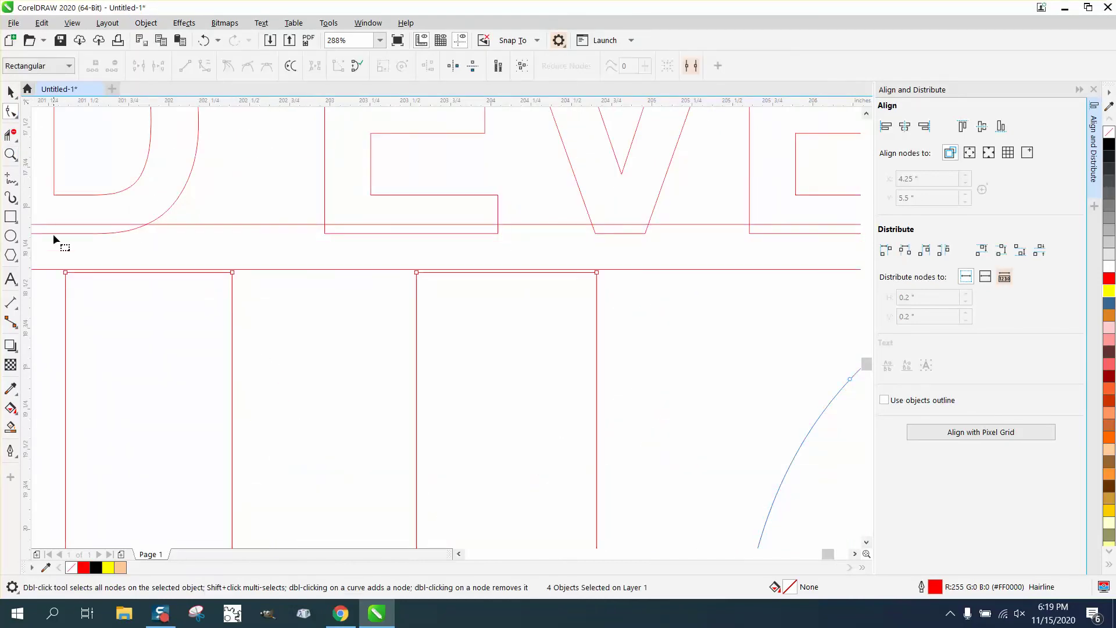
left_click_drag(238, 295, 234, 281)
left_click(10, 91)
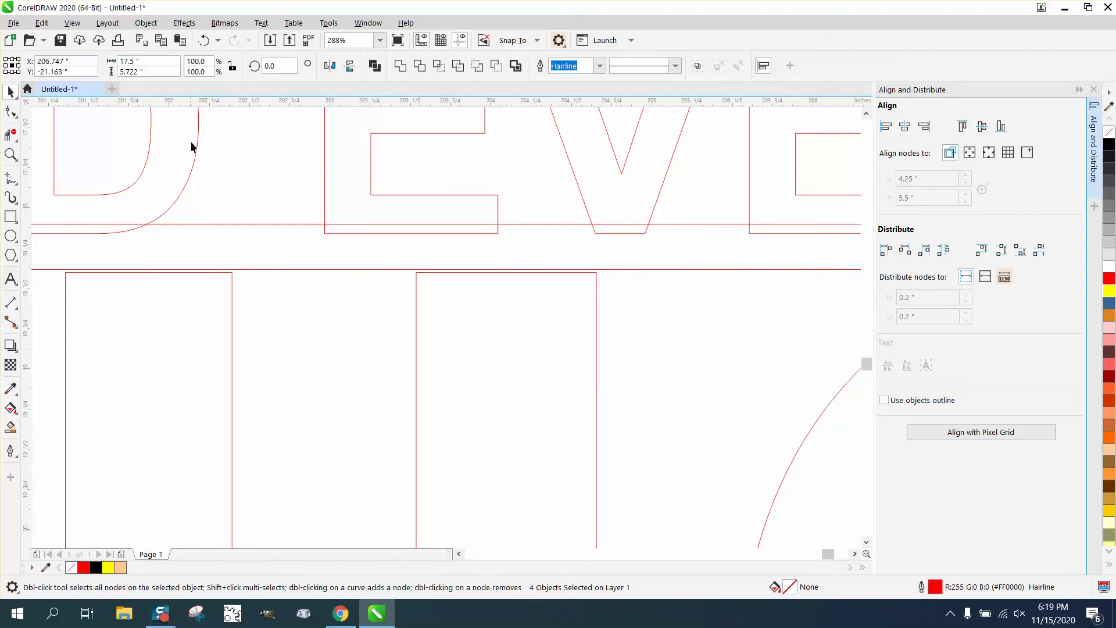
left_click(230, 150)
double_click(447, 66)
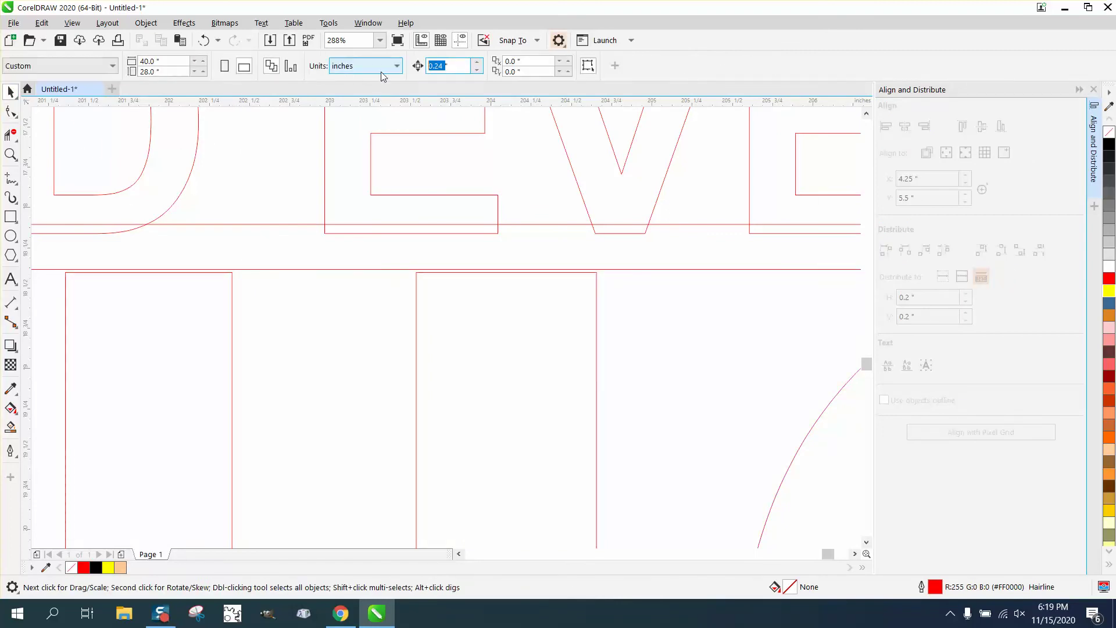
type(".01")
Step: Raise the two upper nodes of the N's right stem in NICE by 0.05 inches so they overlap the bar above
left_click(10, 111)
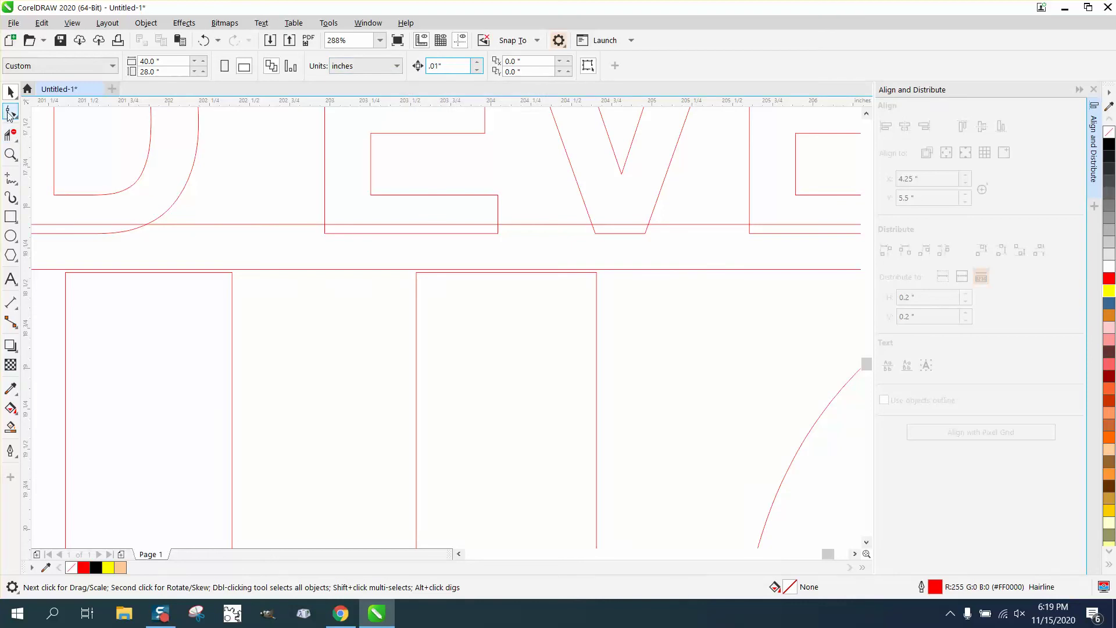
left_click(64, 270)
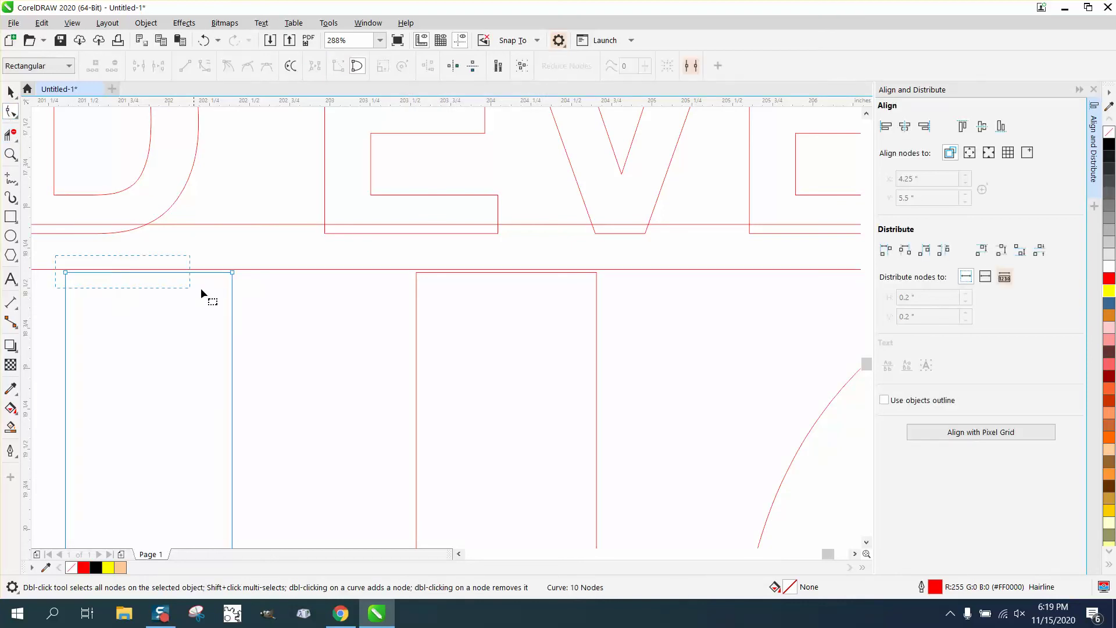
left_click_drag(201, 289, 251, 303)
key("Up")
key("Up")
key("Up")
key("Up")
key("Up")
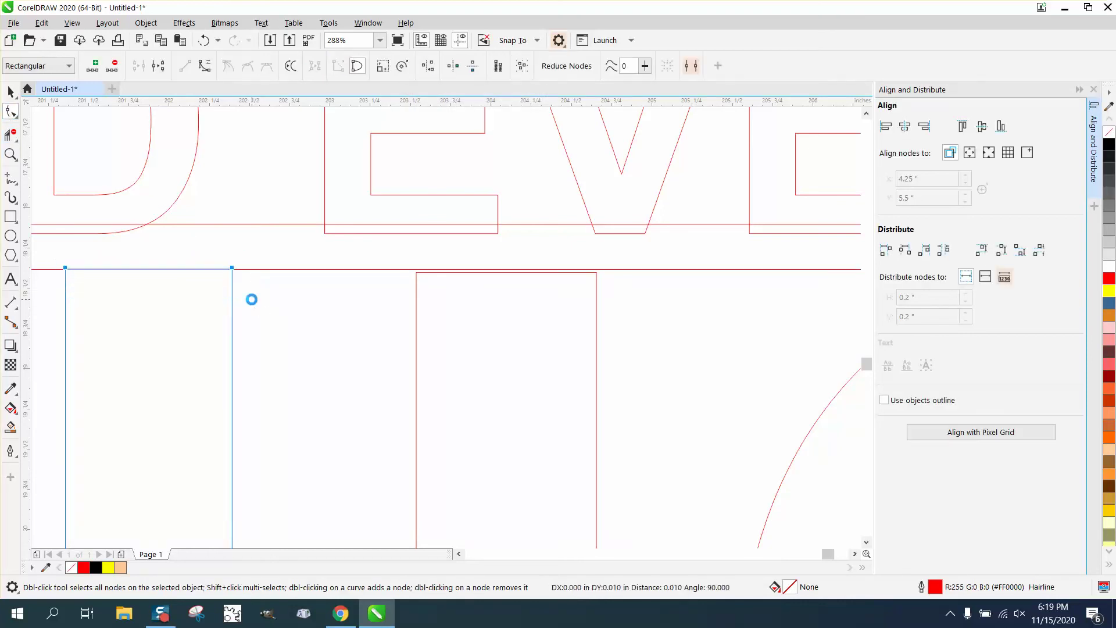
Step: Raise the two upper nodes of the letter I in NICE in .01 inch nudges until they overlap the bar above
left_click(415, 282)
left_click_drag(410, 250, 611, 298)
key("Up")
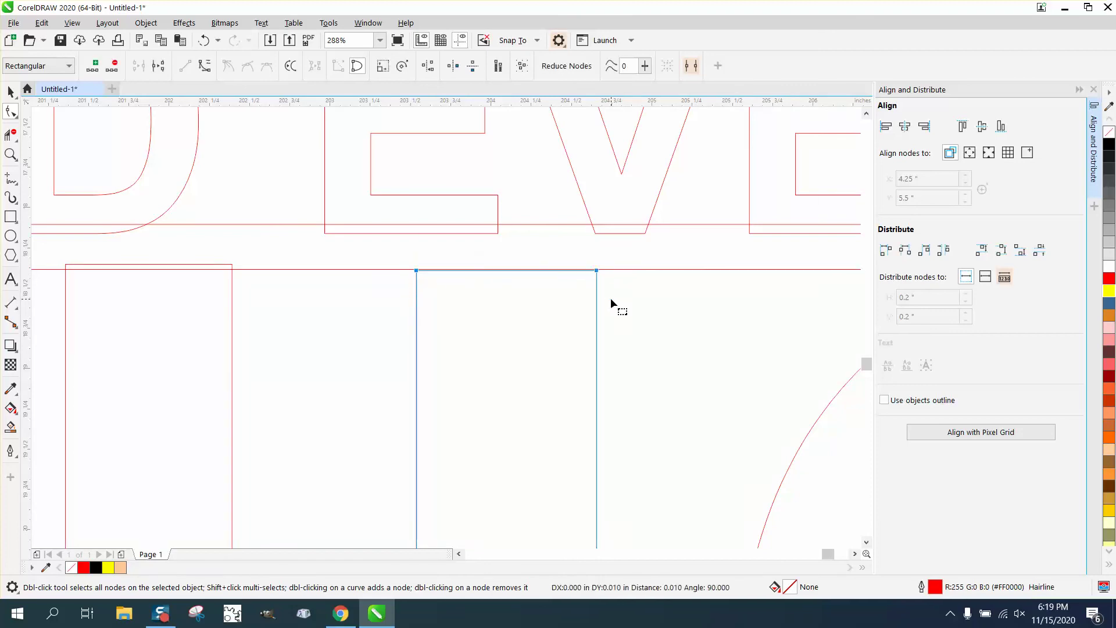
key("Up")
scroll(390, 318, "down", 4)
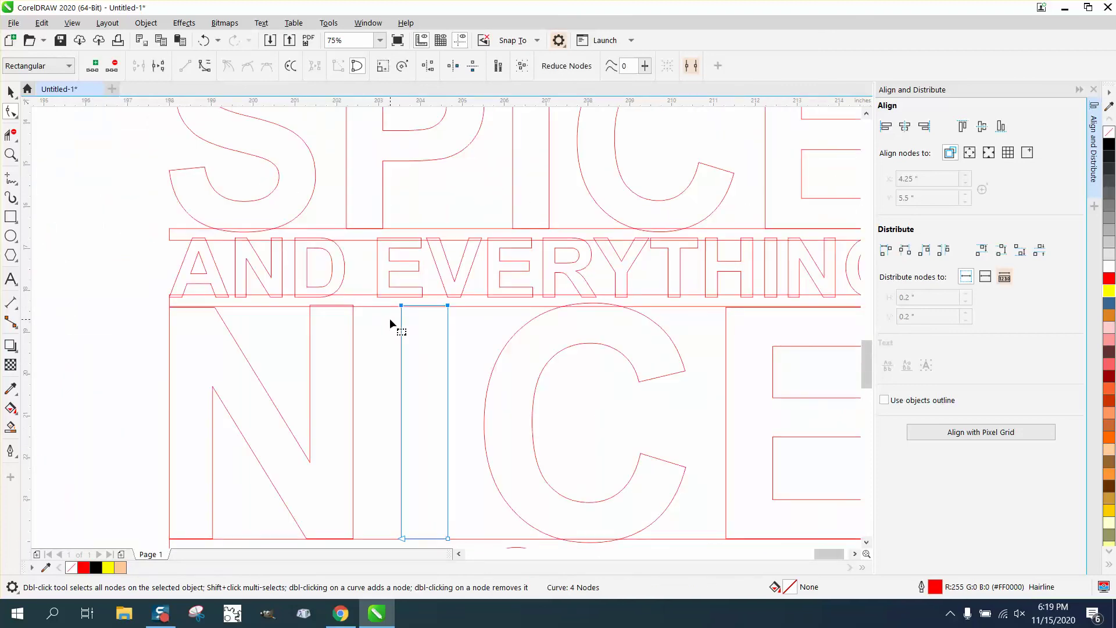
scroll(389, 319, "down", 2)
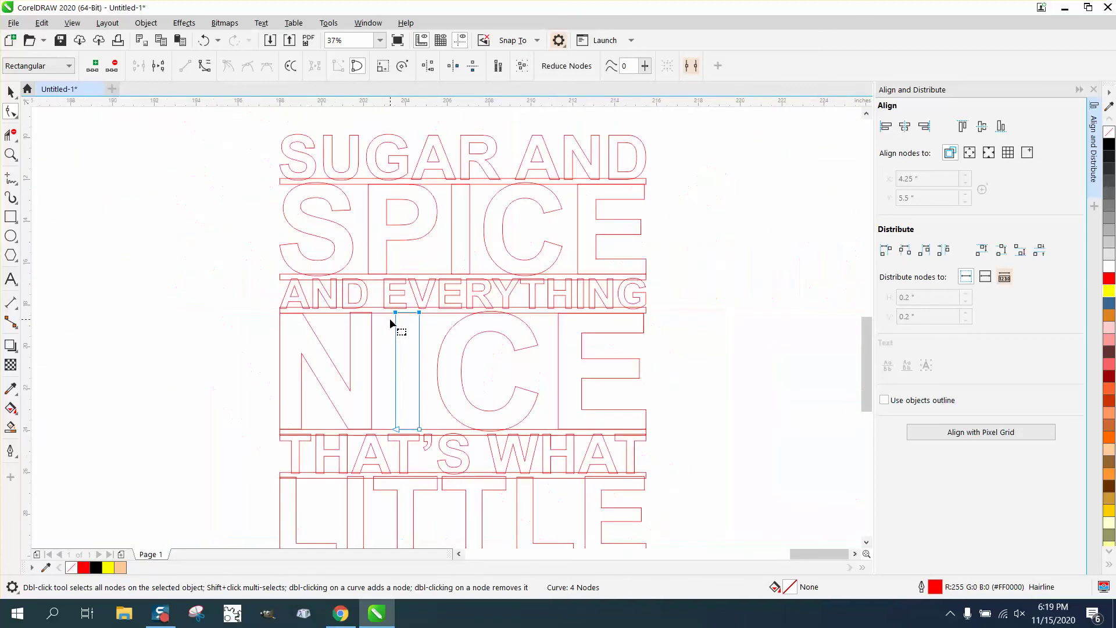
Step: Raise the two uppermost nodes of the letter E in NICE until its upper edge overlaps the bar above
left_click(10, 154)
left_click_drag(553, 299, 722, 349)
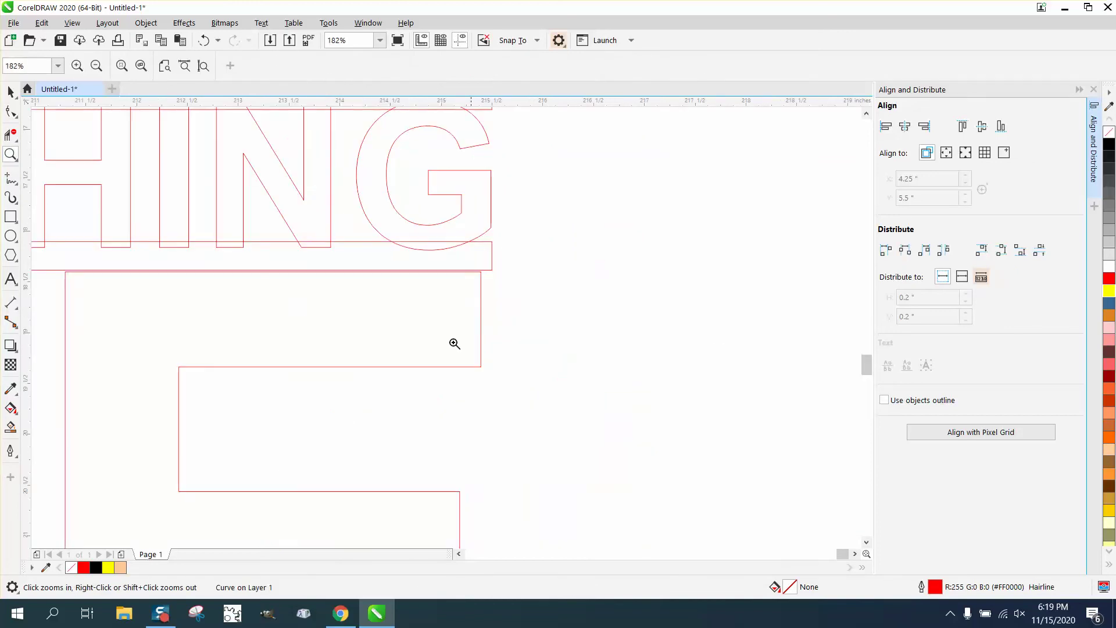
left_click_drag(51, 256, 694, 357)
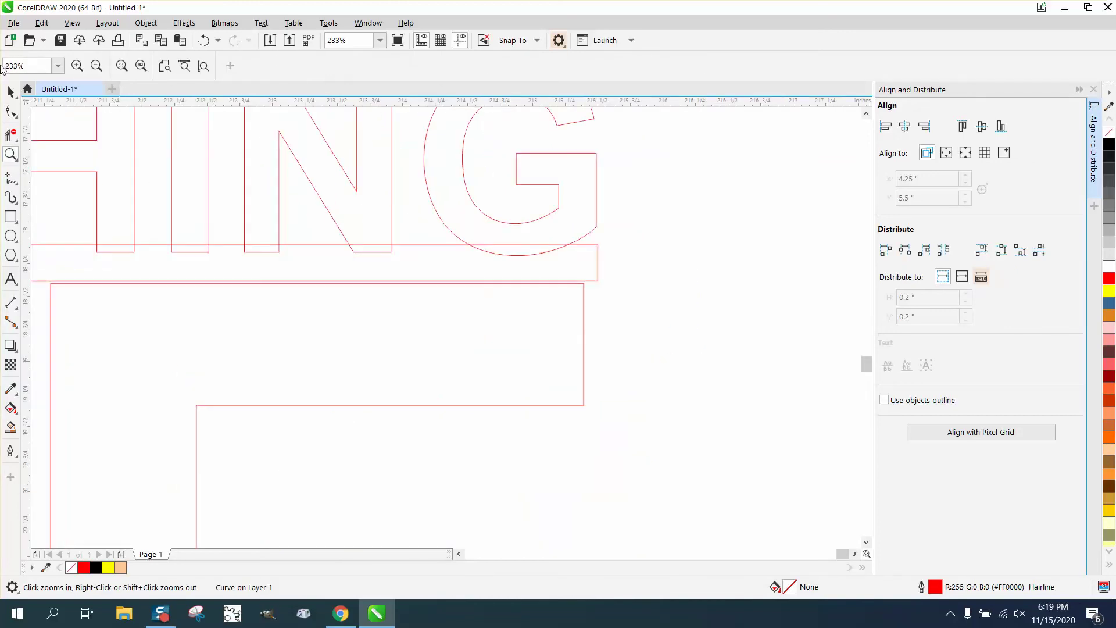
left_click(10, 112)
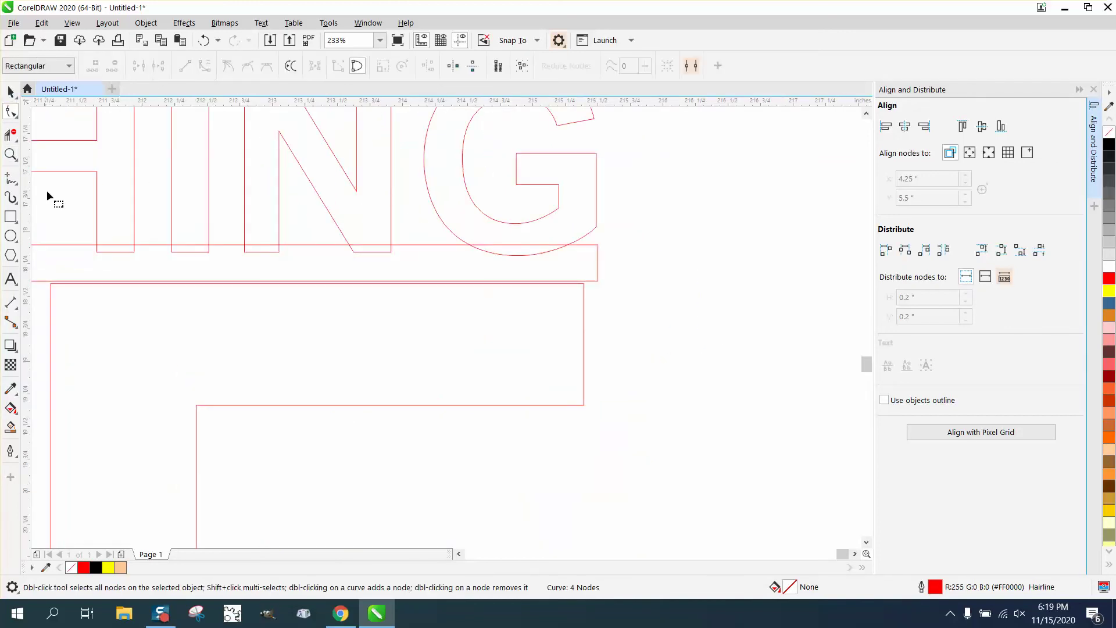
left_click(50, 284)
left_click_drag(148, 310, 615, 331)
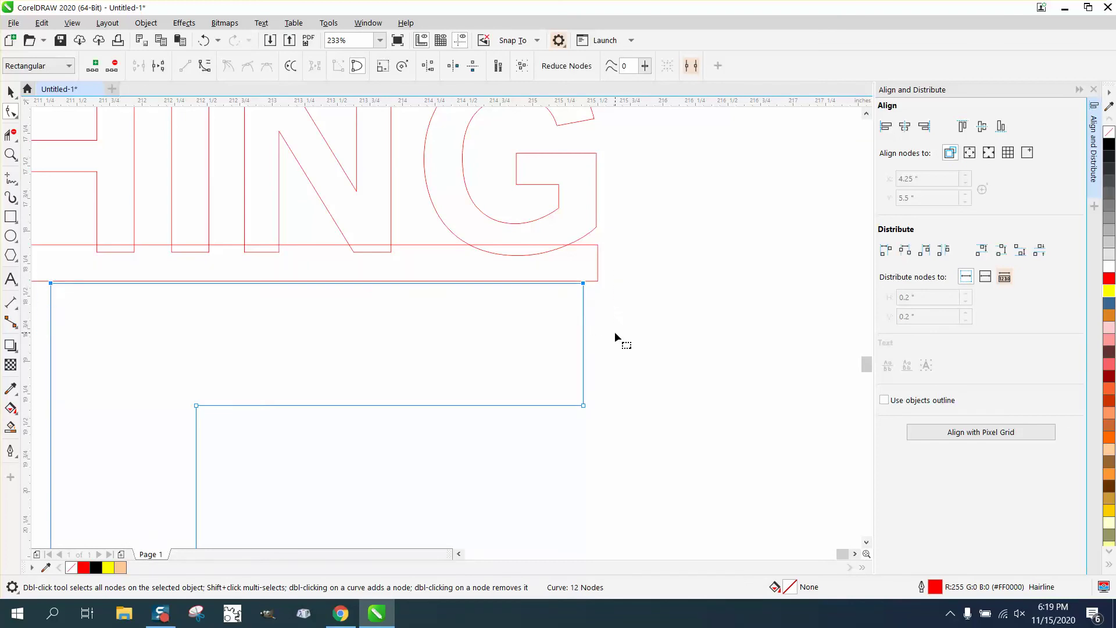
key("Up")
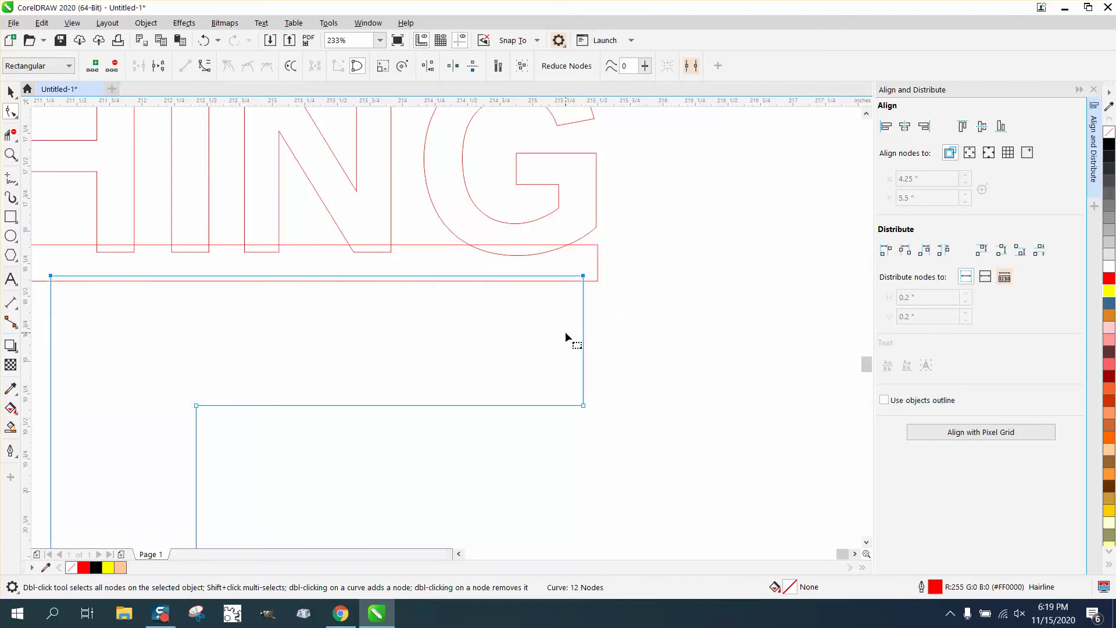
Step: Weld all the lettering lines and bars into one curve
scroll(568, 334, "down", 5)
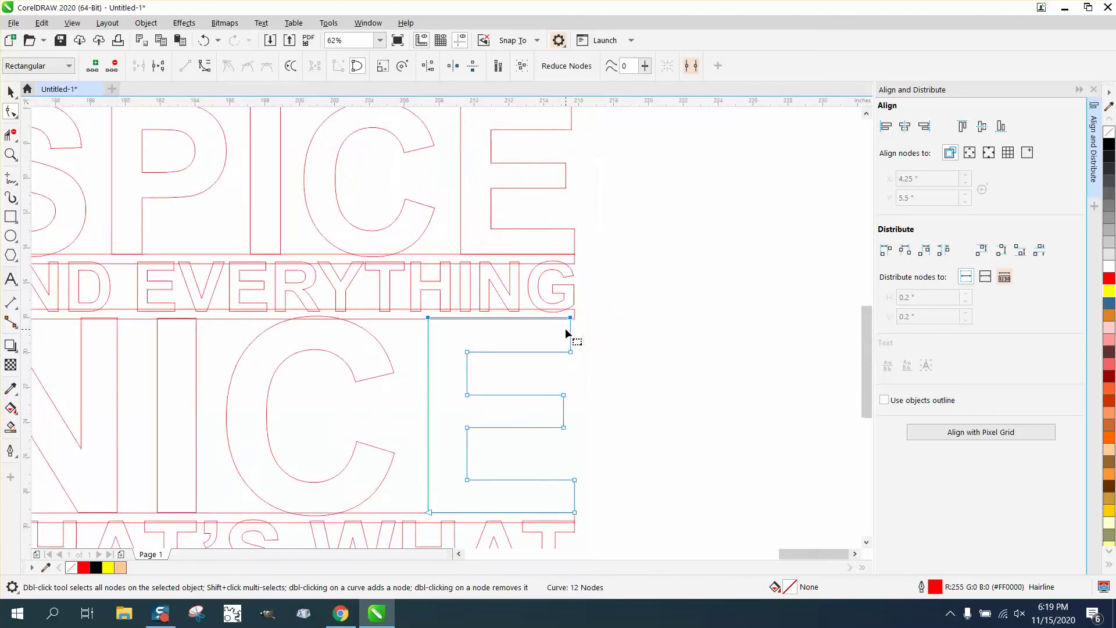
left_click(11, 91)
scroll(166, 170, "down", 2)
left_click_drag(165, 153, 465, 445)
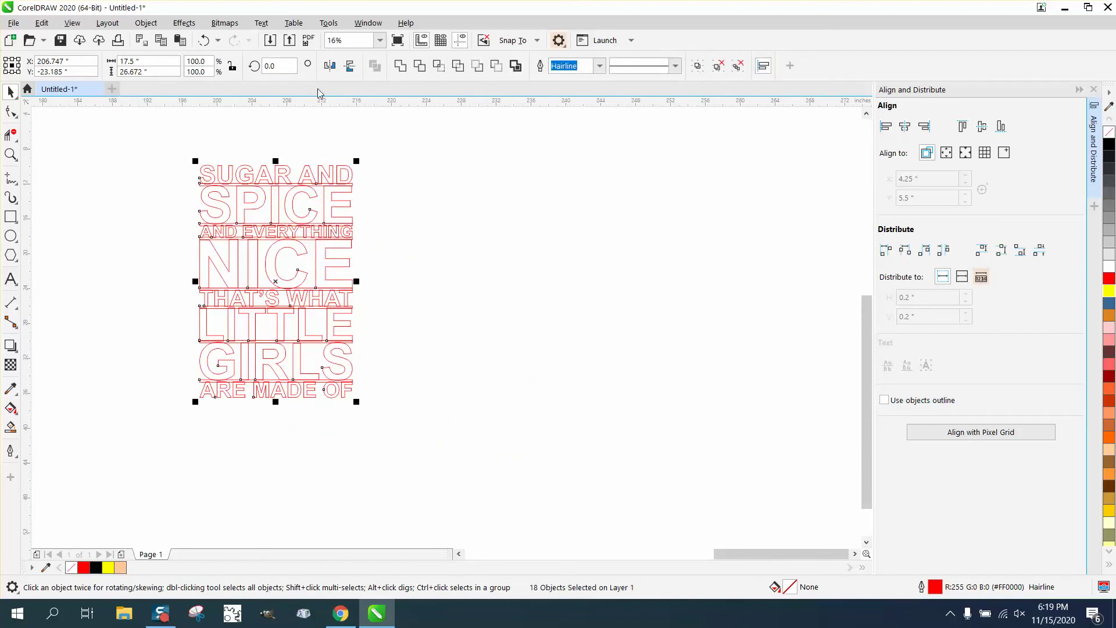
left_click(400, 67)
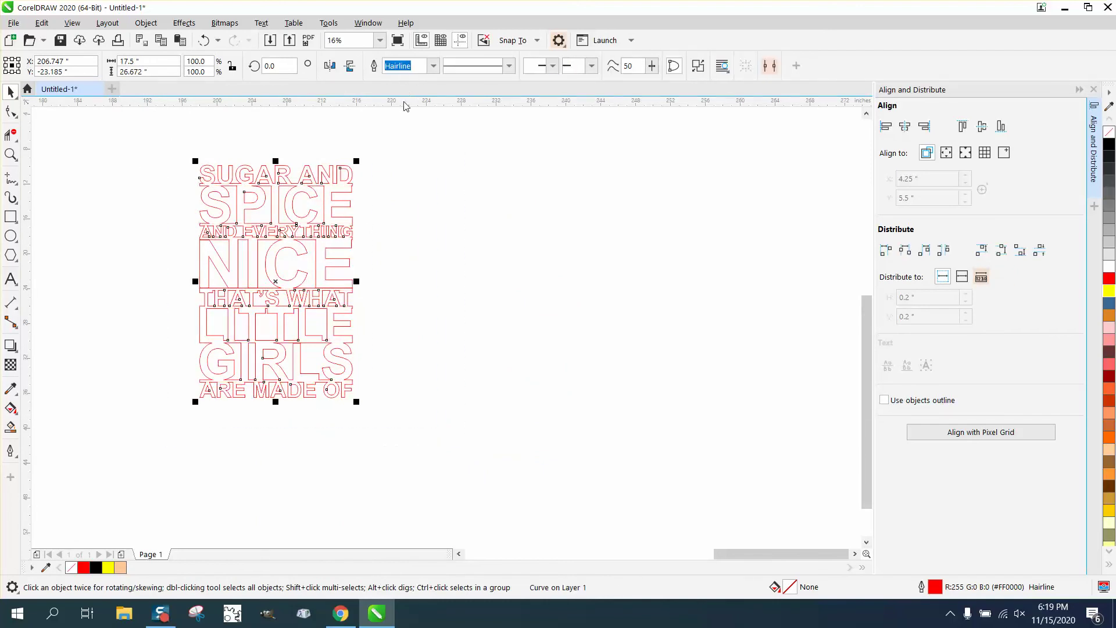
Step: Apply a Smart Fill to the welded lettering and recolour the fill black to check the joined shape
left_click(10, 427)
left_click(214, 347)
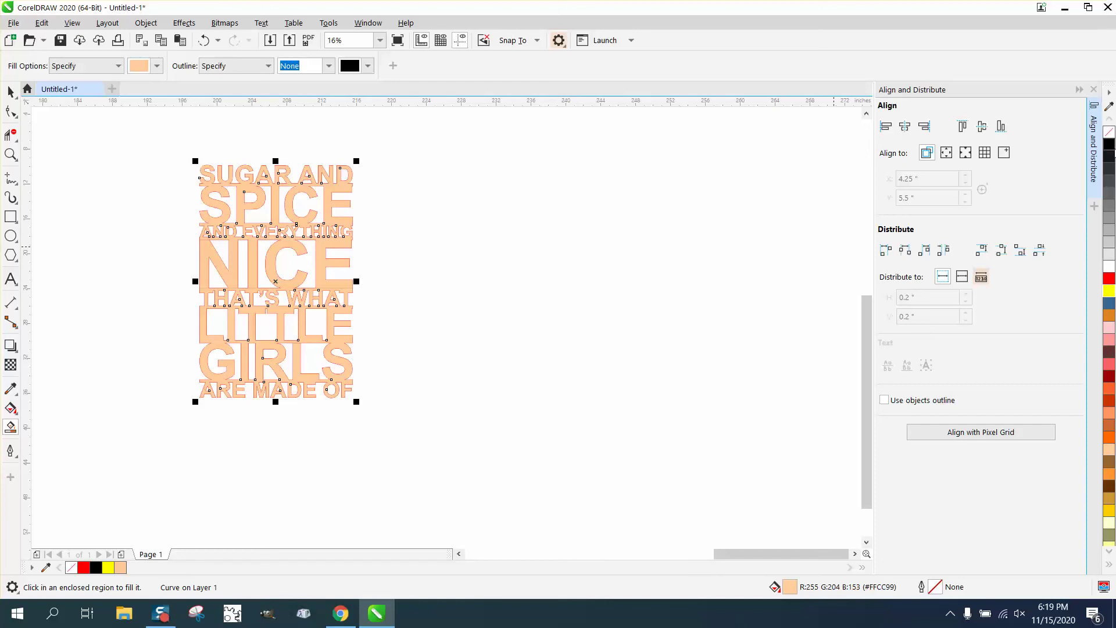
left_click(1110, 145)
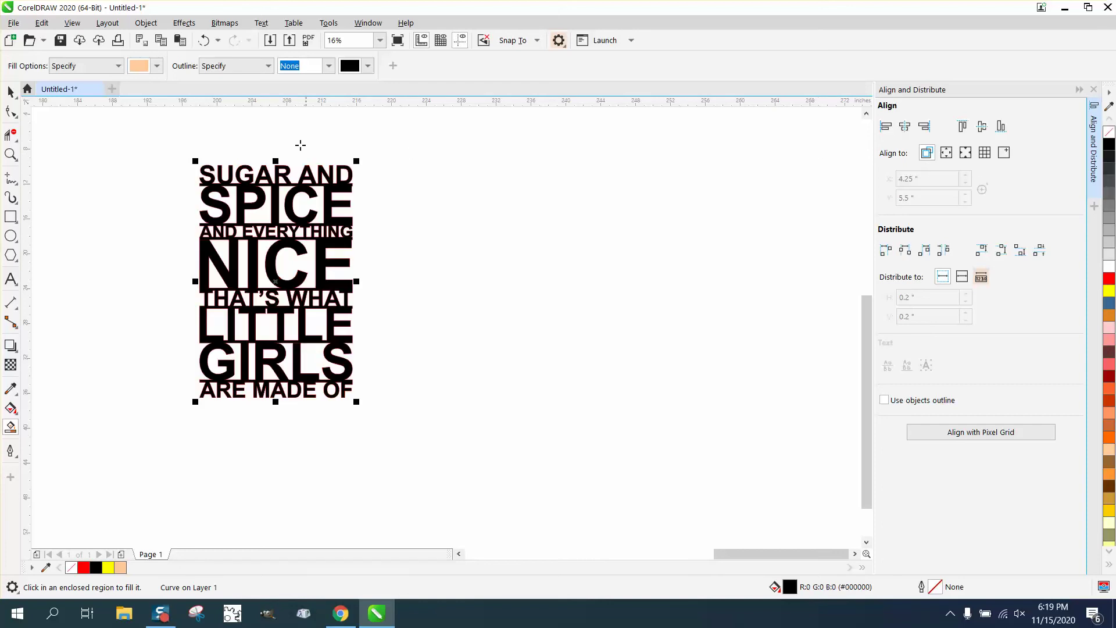
left_click(10, 154)
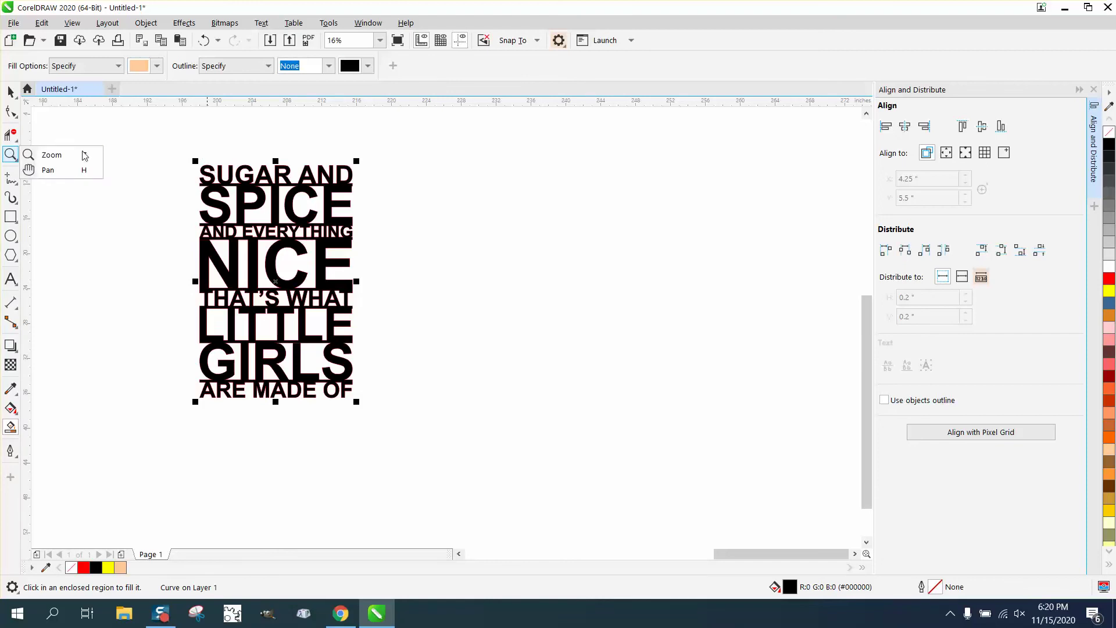
left_click(49, 153)
left_click_drag(179, 149, 503, 463)
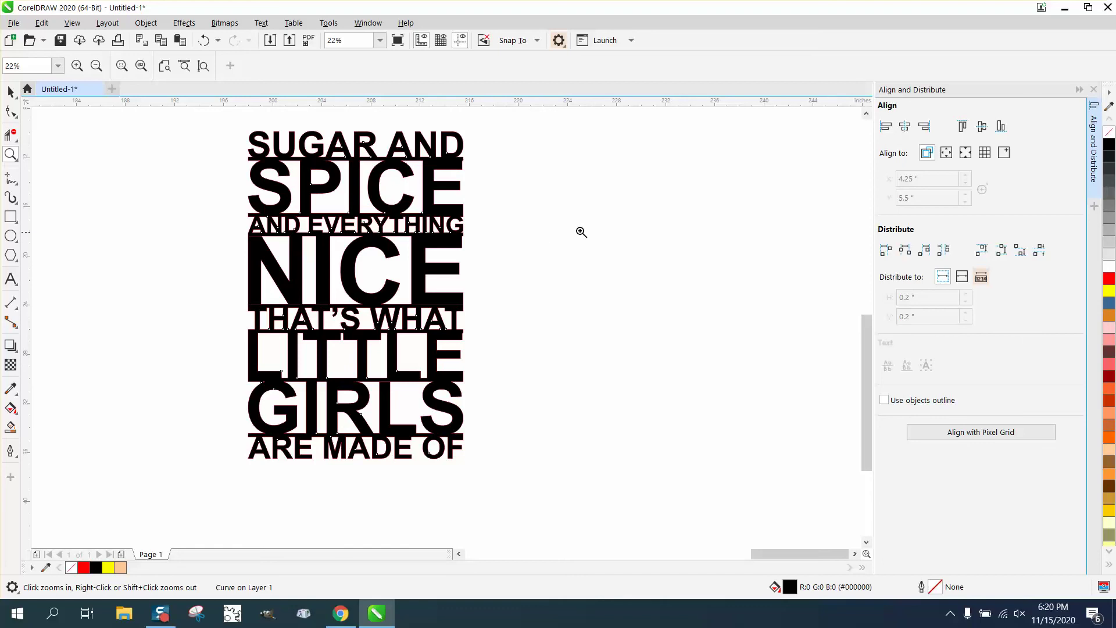
Step: Close Align and Distribute and remove the black fill so the lettering shows as outlines only
left_click(1093, 90)
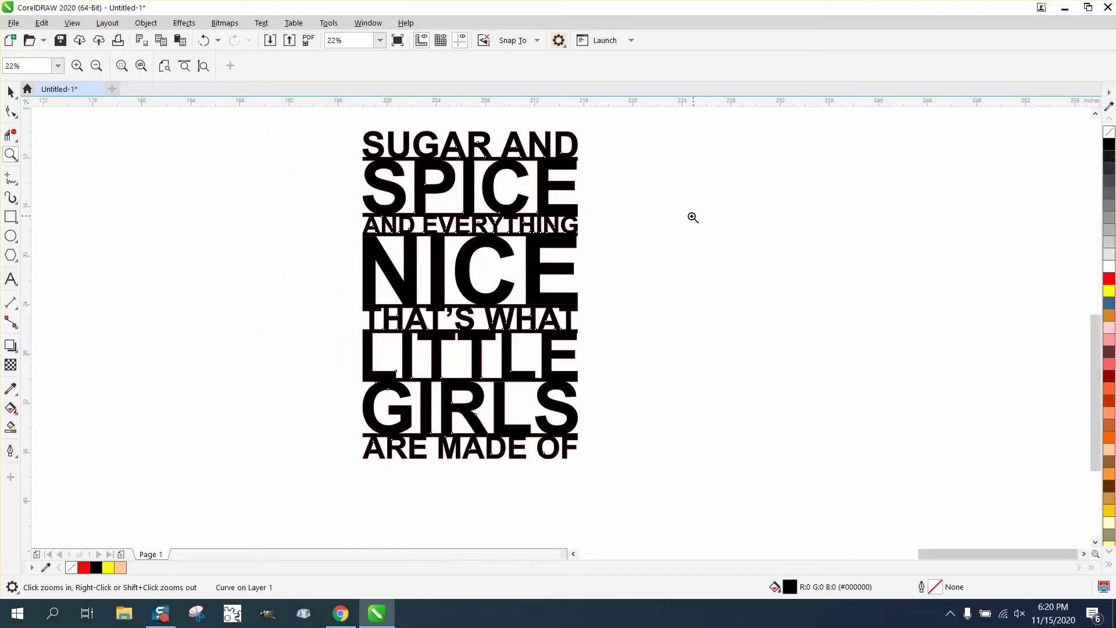
left_click(1109, 133)
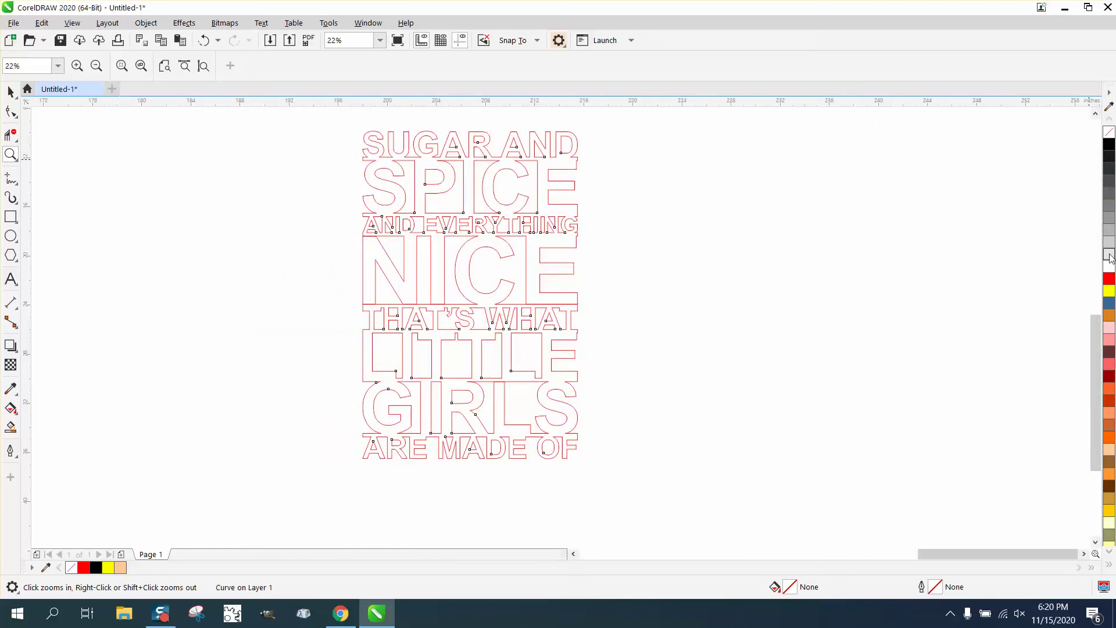
right_click(603, 288)
left_click_drag(457, 213, 663, 391)
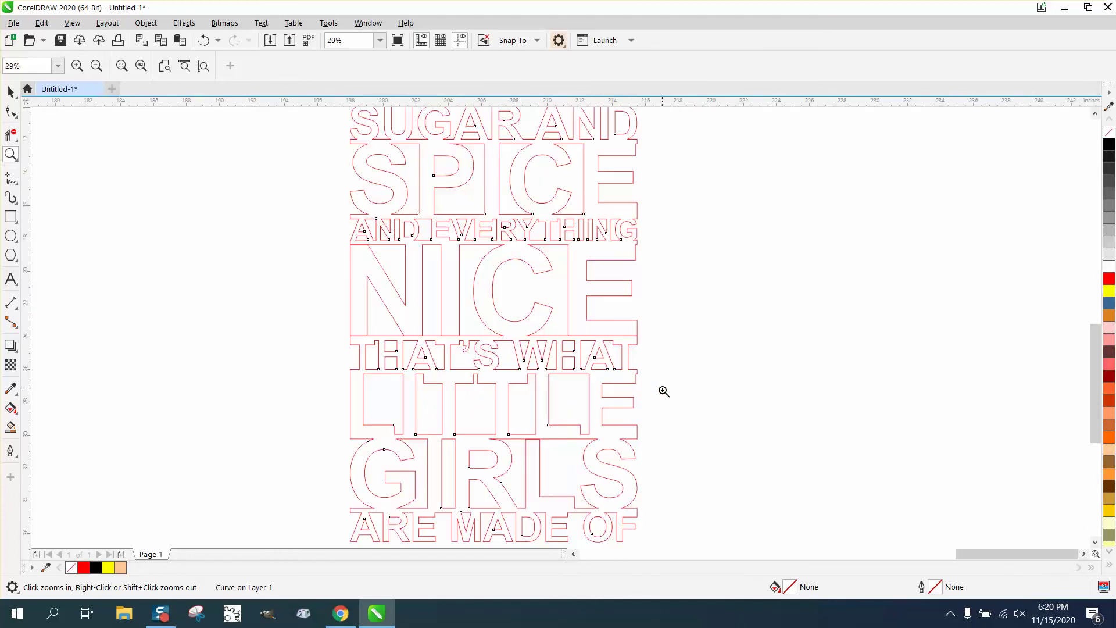